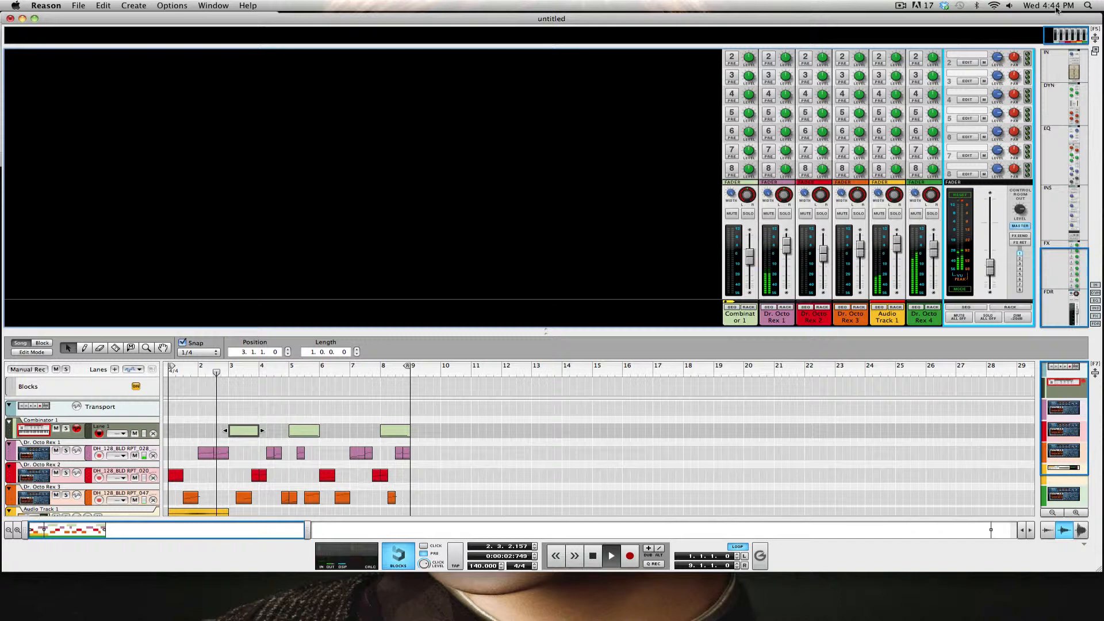
Step: Dismiss the clock options, raise the master output level and let the rack fill the view
click(1044, 6)
click(1044, 5)
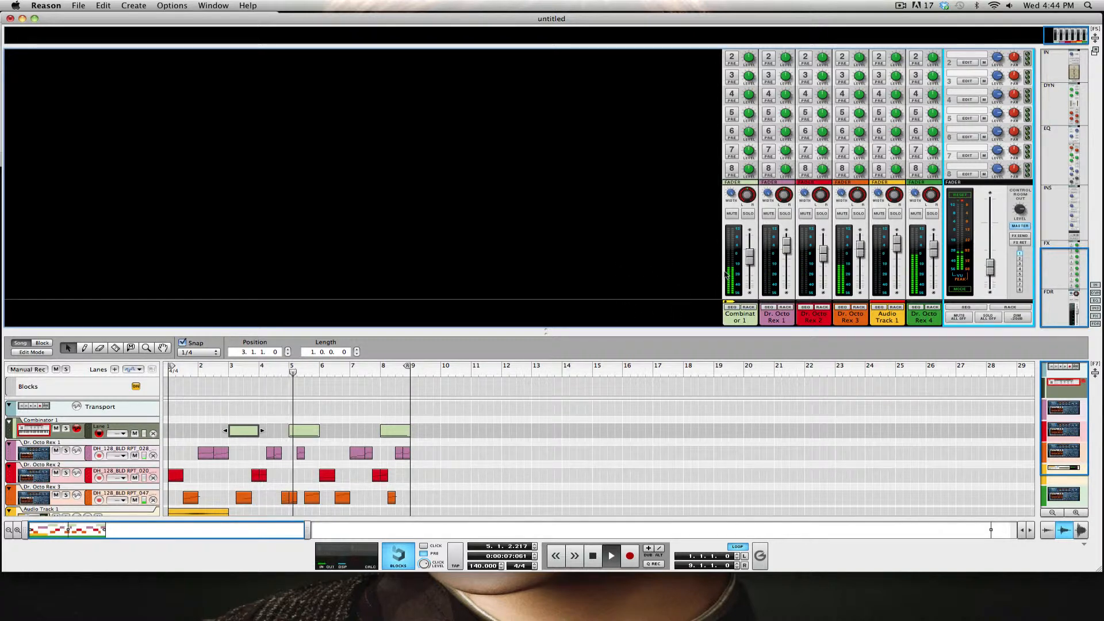
drag(594, 328, 601, 197)
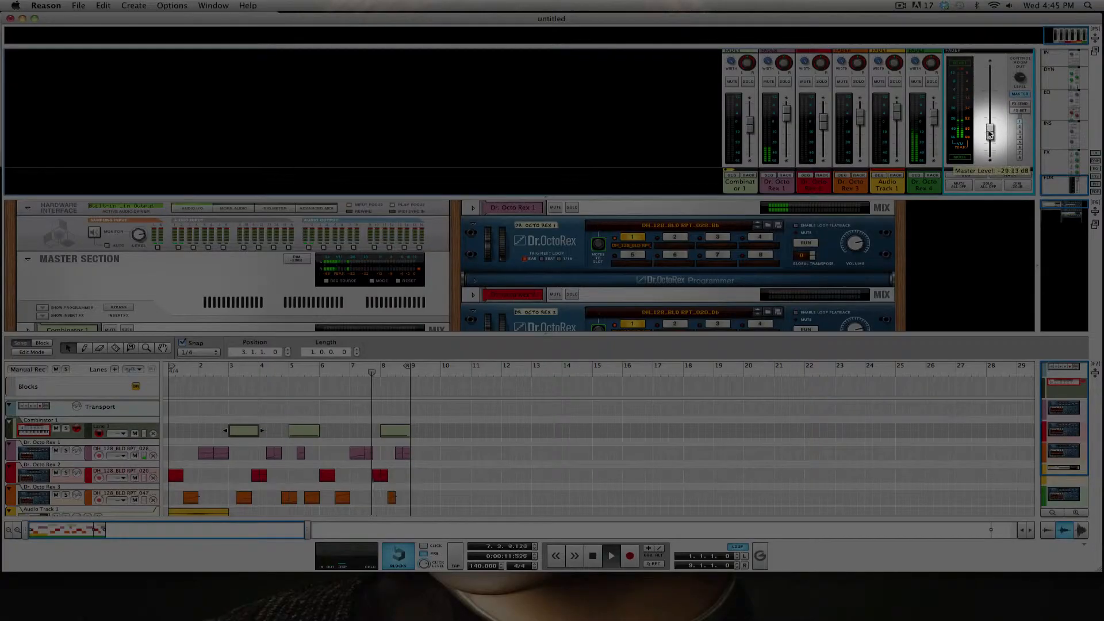
drag(990, 136, 999, 92)
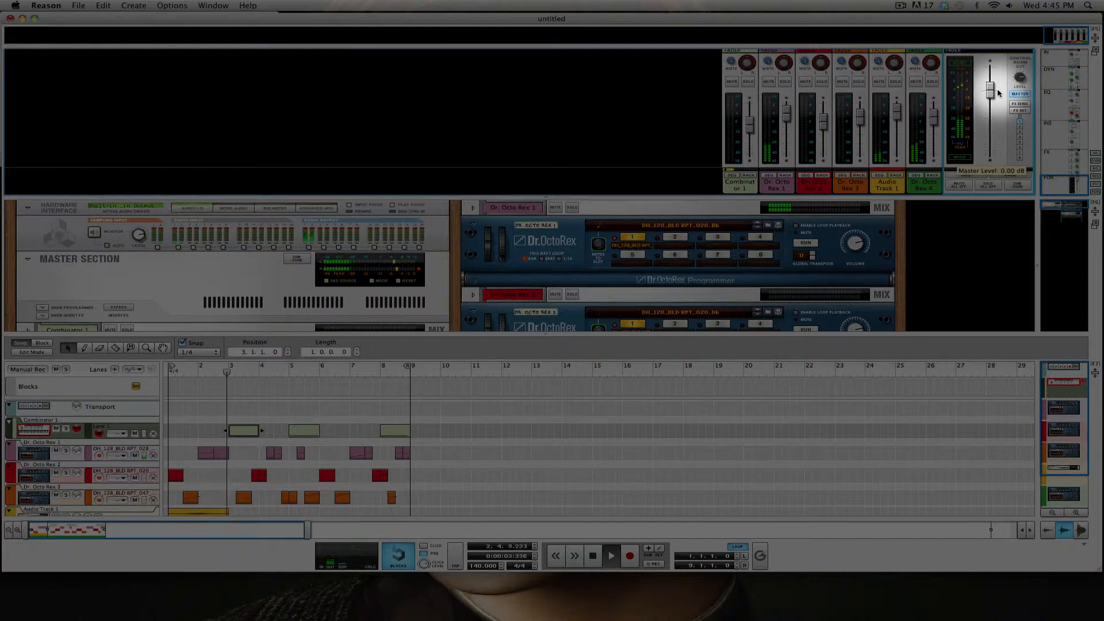
drag(600, 197, 636, 42)
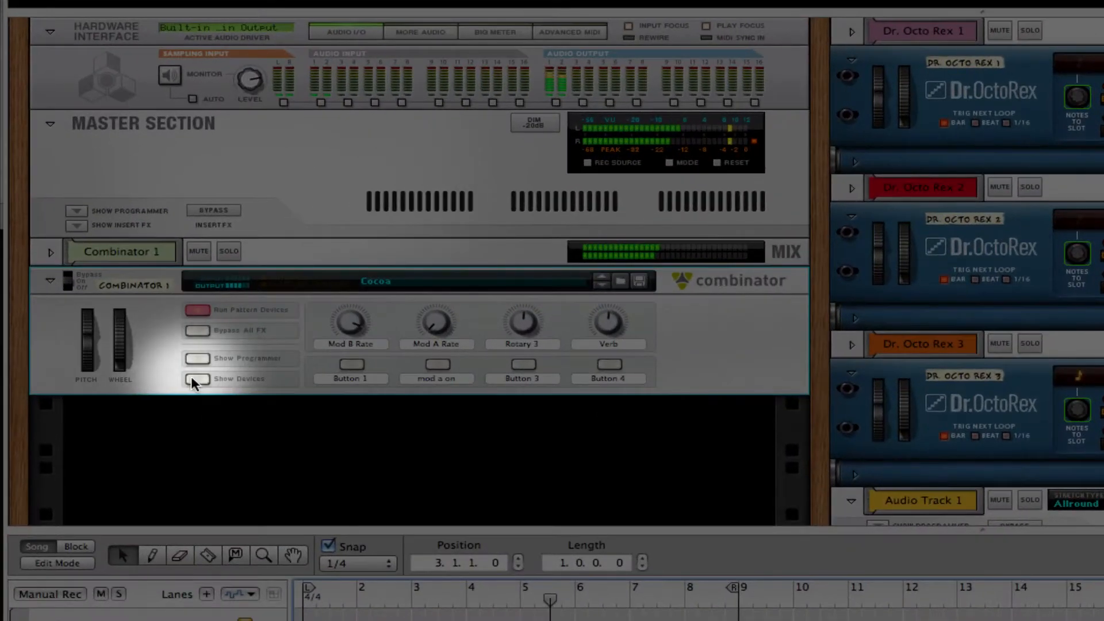
Step: Reveal the devices inside the example Combinator and scroll through them
click(109, 250)
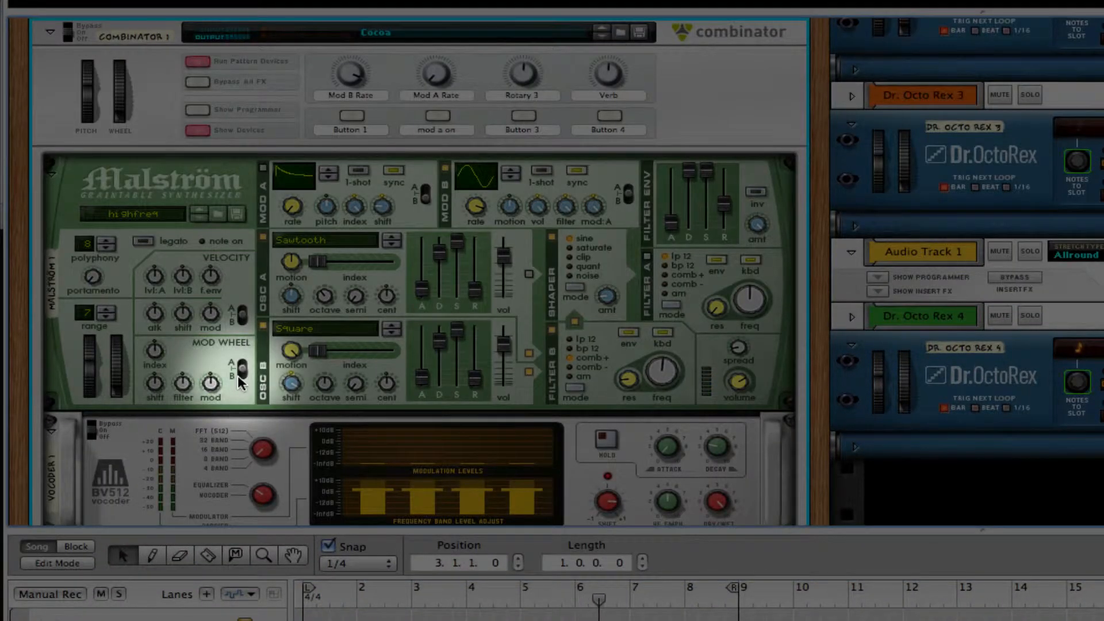
scroll(239, 382, down, 3)
scroll(237, 375, down, 2)
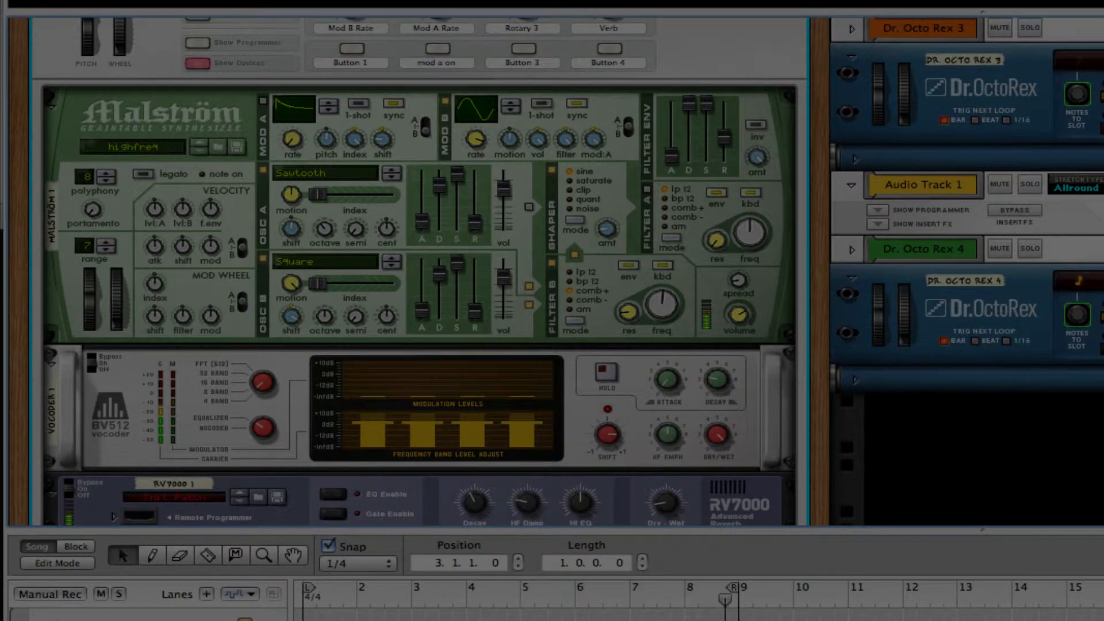
click(135, 620)
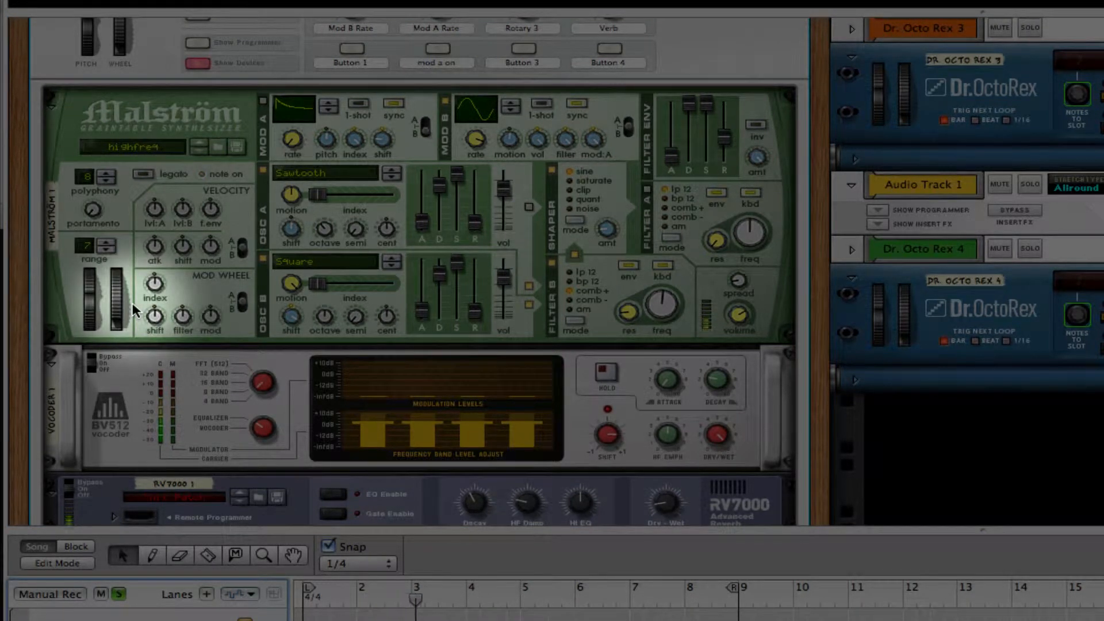
scroll(132, 301, down, 5)
scroll(132, 310, down, 3)
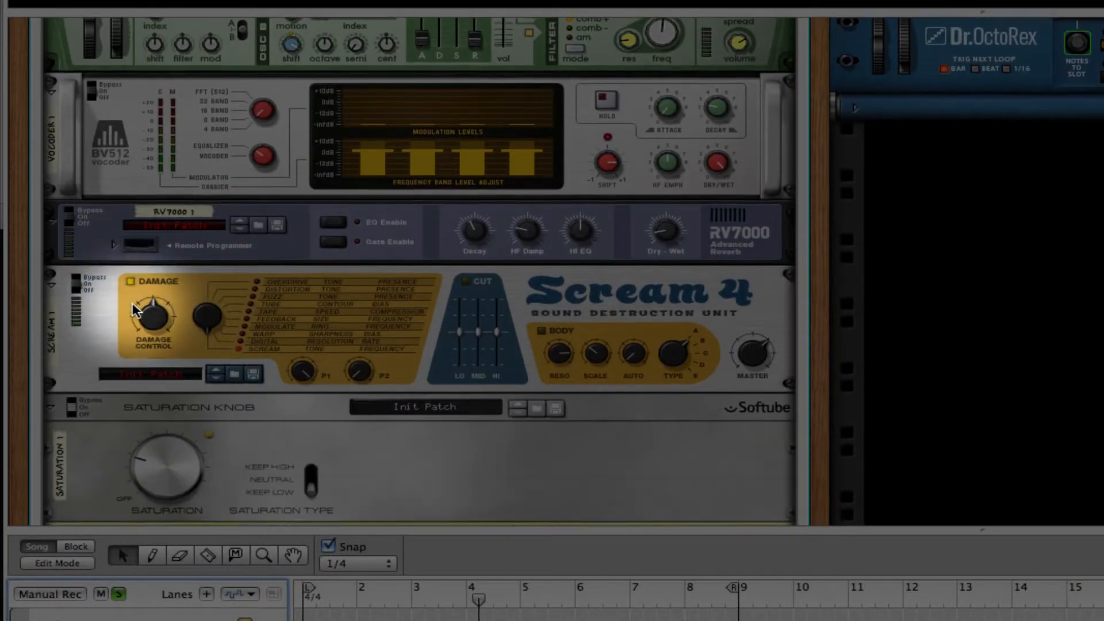
scroll(133, 310, down, 4)
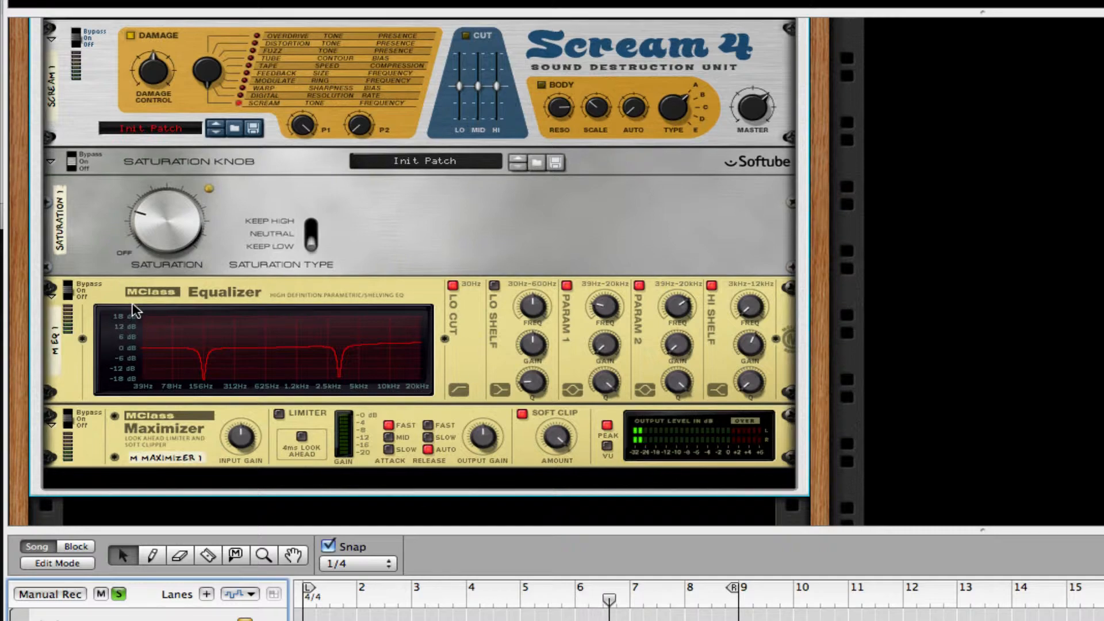
scroll(134, 311, up, 20)
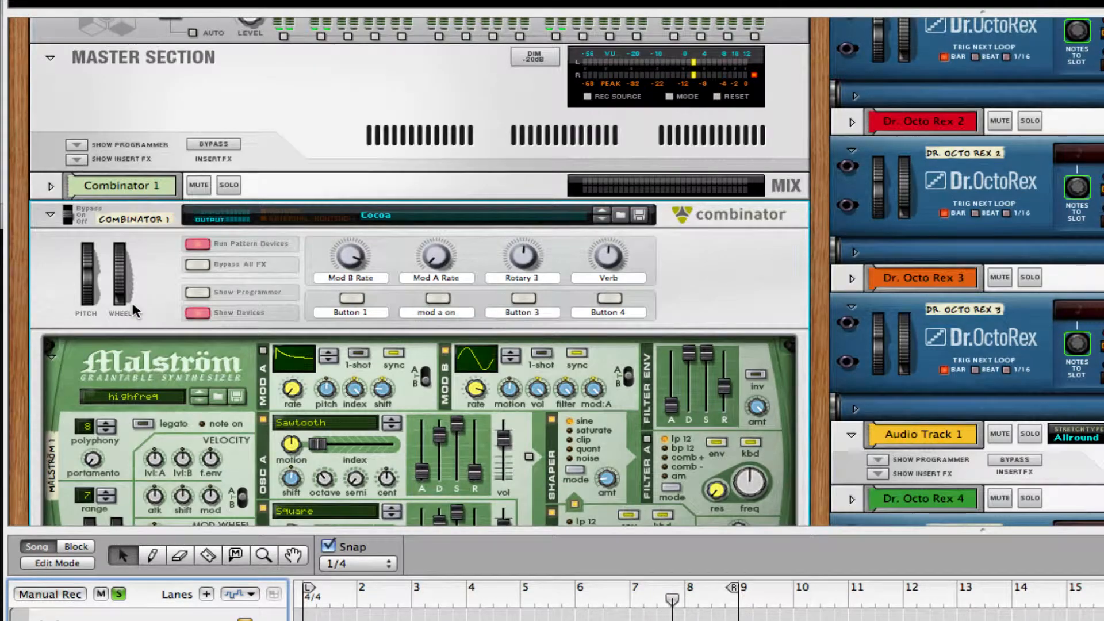
Step: Turn the Combinator's Verb control down to 54 and stop playback
drag(609, 252, 605, 281)
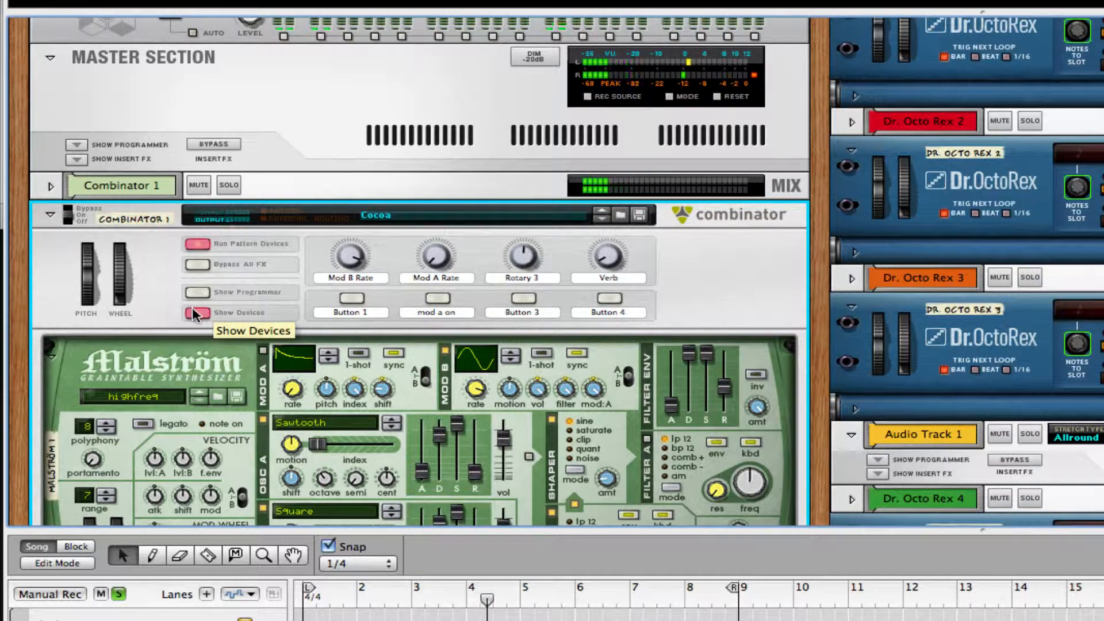
key(space)
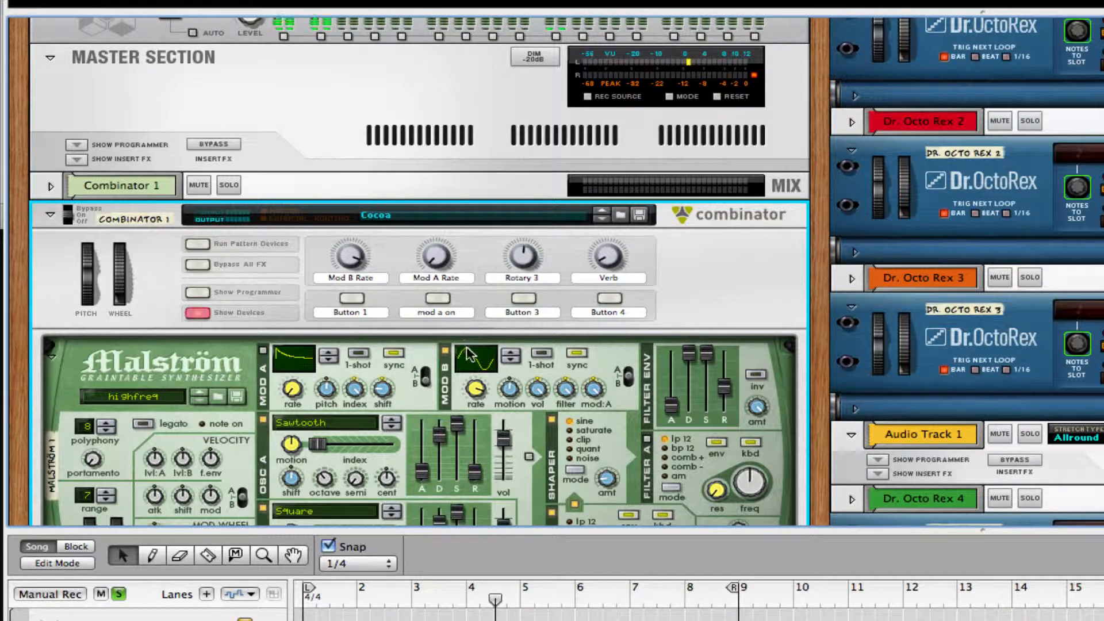
scroll(460, 357, down, 4)
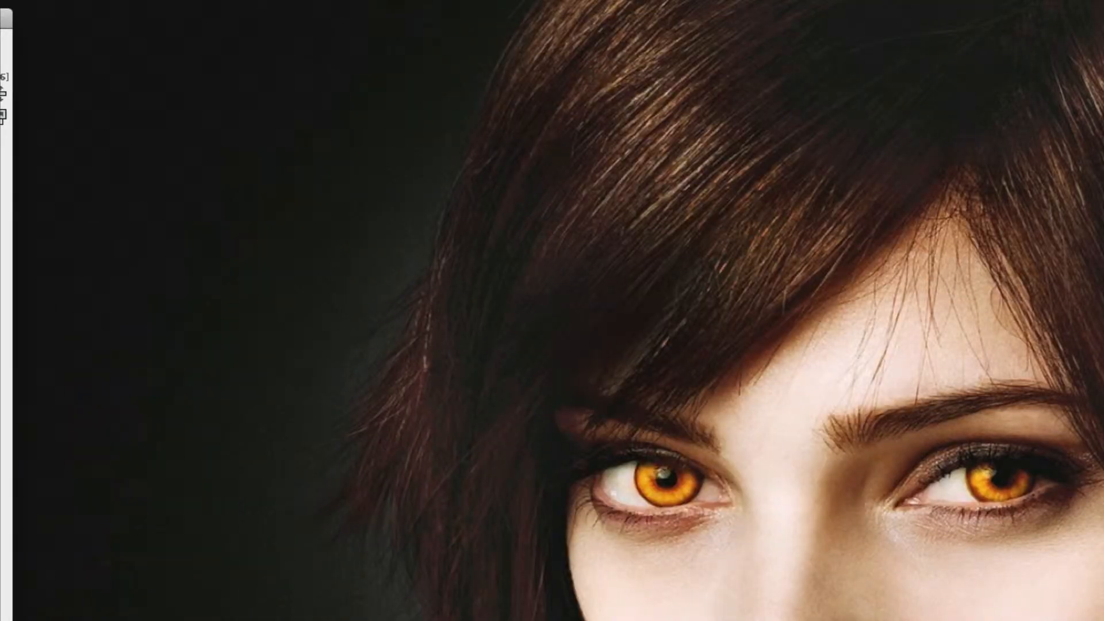
Step: Start a new empty song with the rack enlarged to fill the window
drag(7, 24, 0, 28)
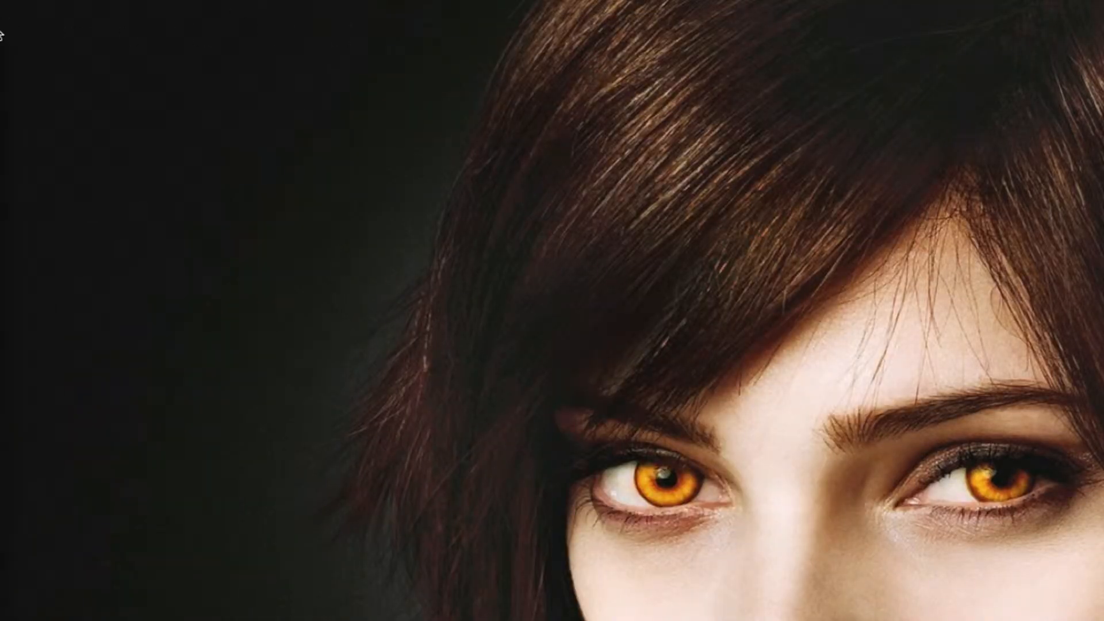
click(138, 0)
click(151, 0)
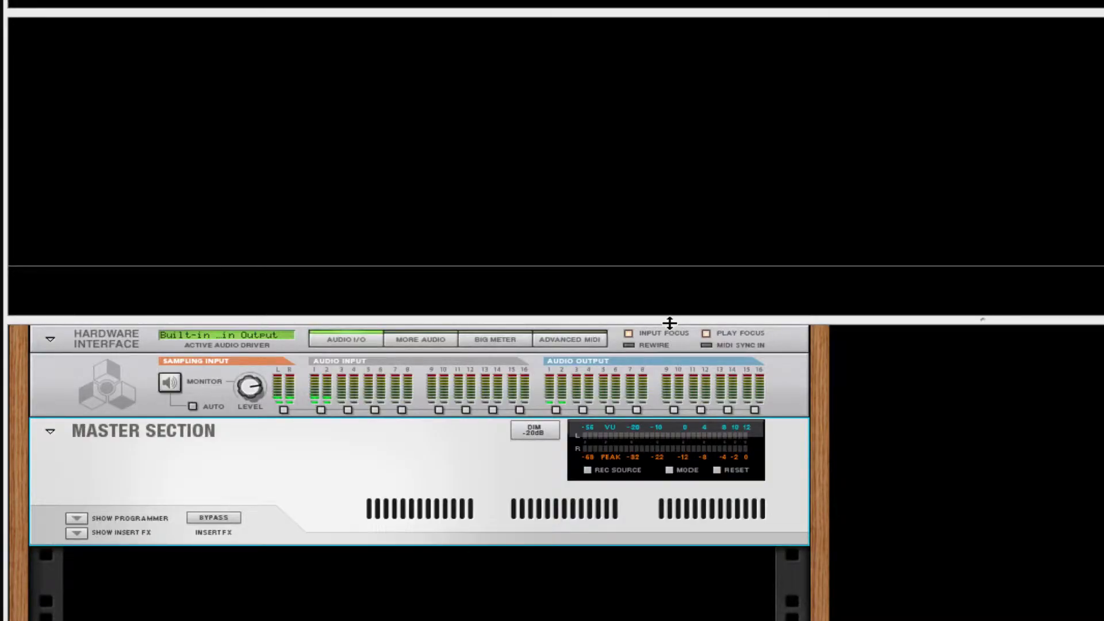
drag(669, 323, 669, 15)
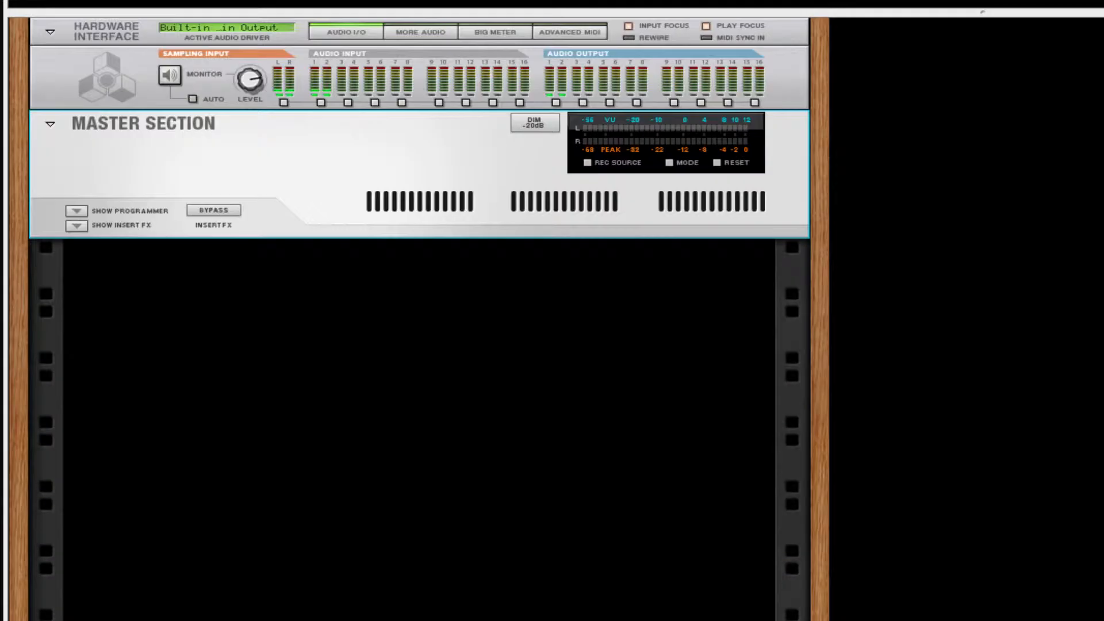
Step: Add a Combinator to the empty rack from Utilities > Combinator
right_click(586, 311)
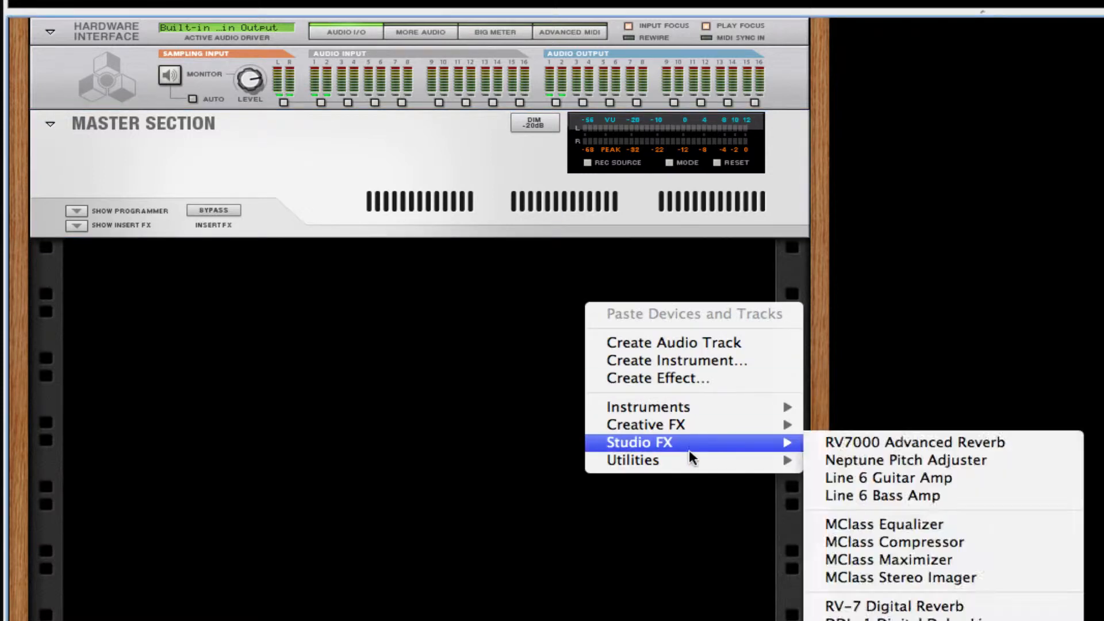
mouse_move(695, 461)
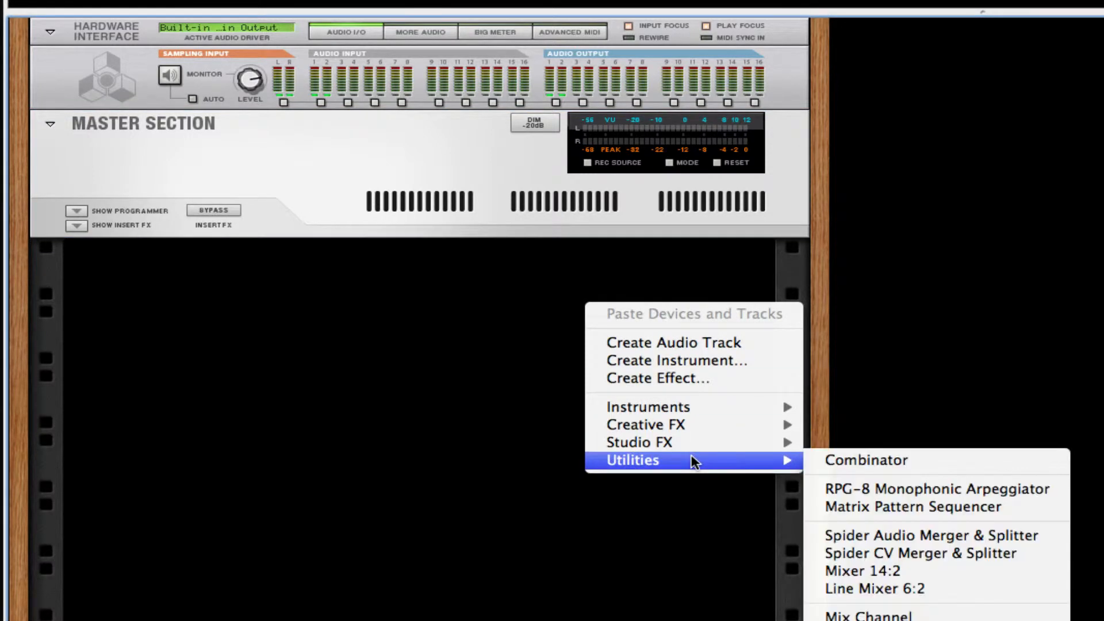
click(891, 462)
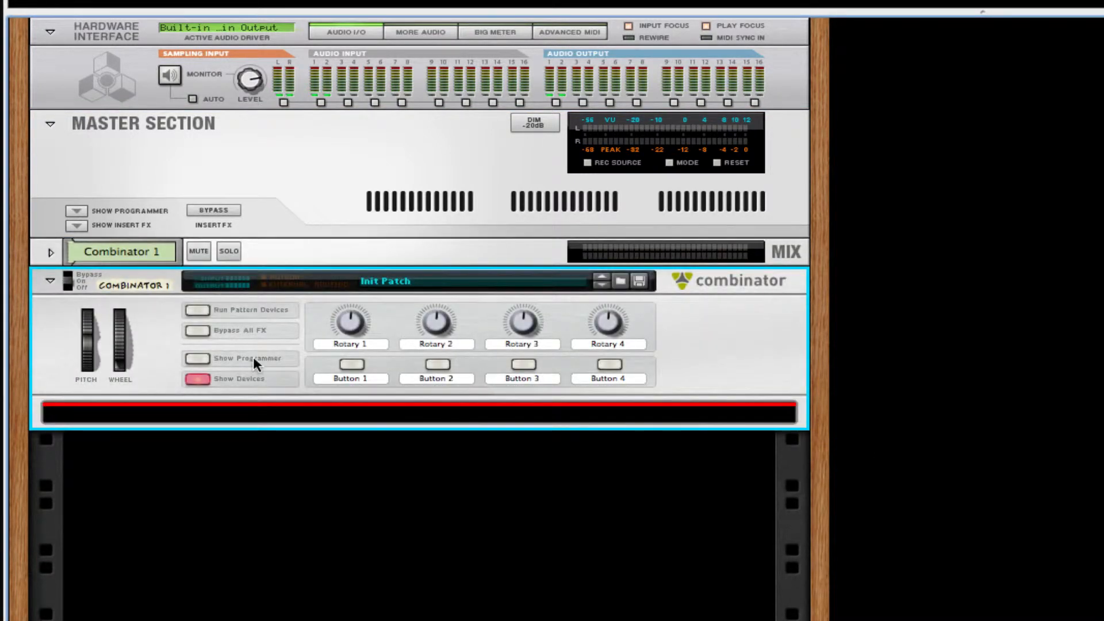
Step: Create a Malström Graintable Synthesizer inside Combinator 1
right_click(387, 413)
mouse_move(628, 585)
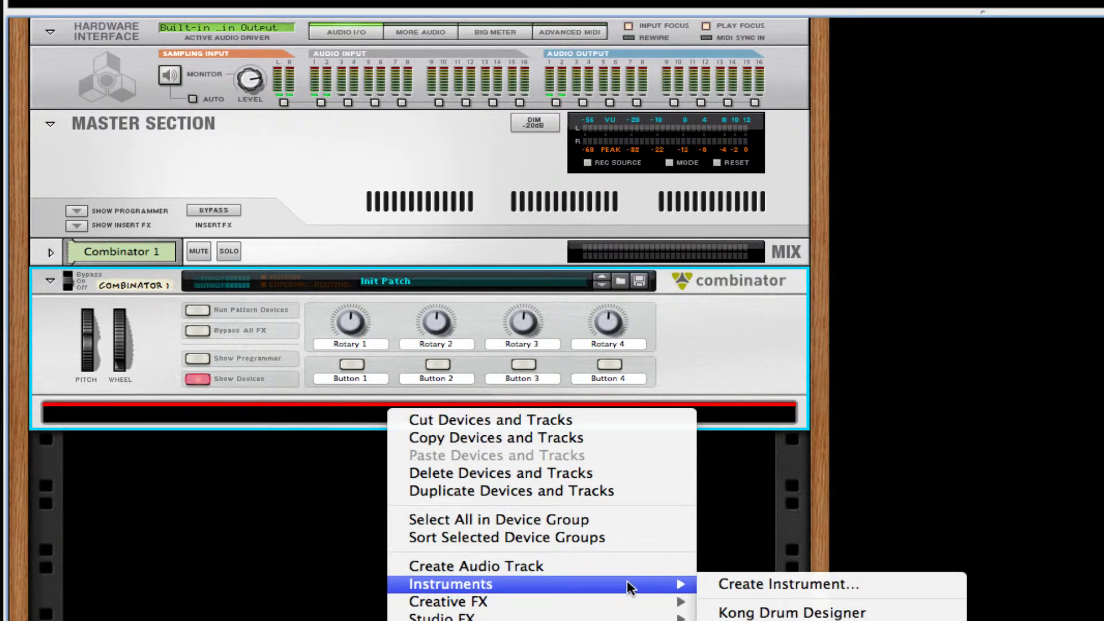
click(771, 620)
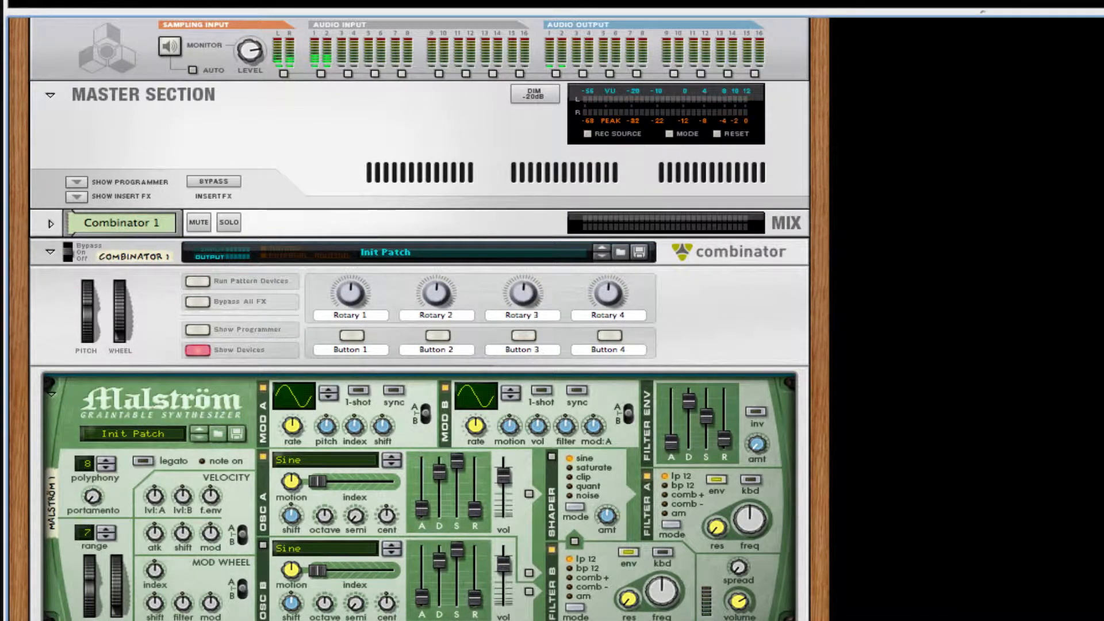
scroll(471, 487, down, 3)
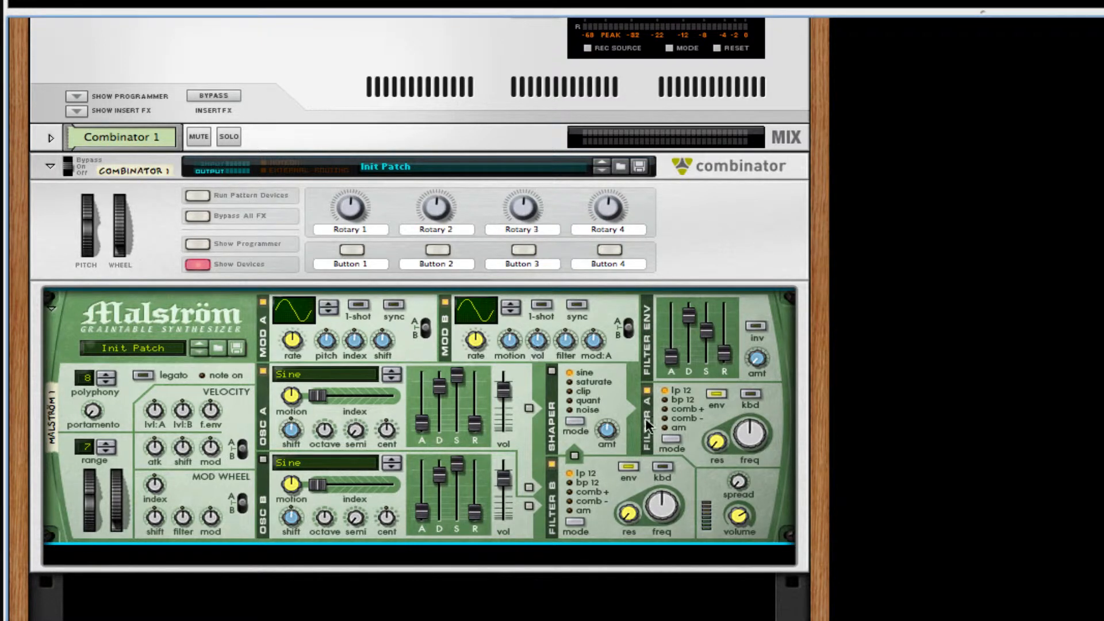
Step: Make oscillator A Sawtooth, enable oscillator B as Square, switch off modulator A, sync modulator B
click(318, 374)
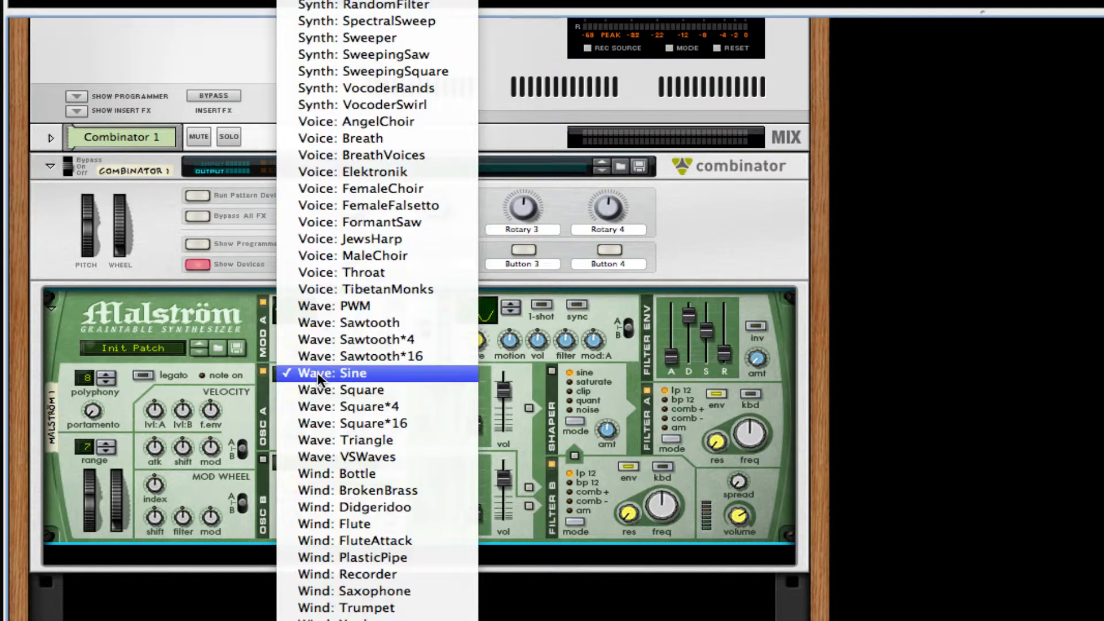
click(390, 327)
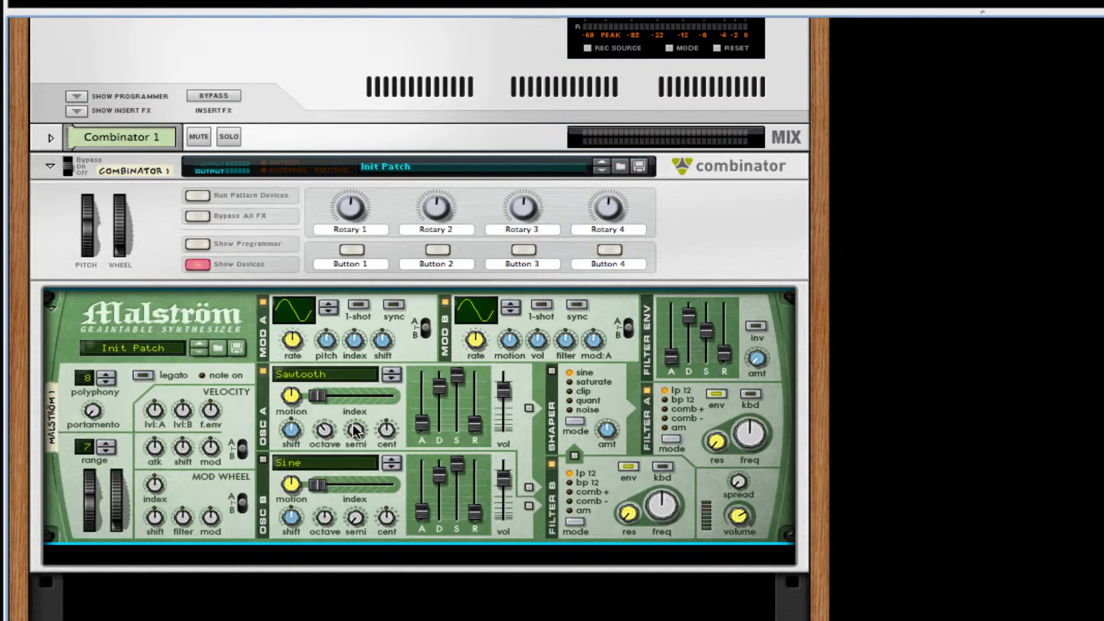
click(263, 461)
click(316, 469)
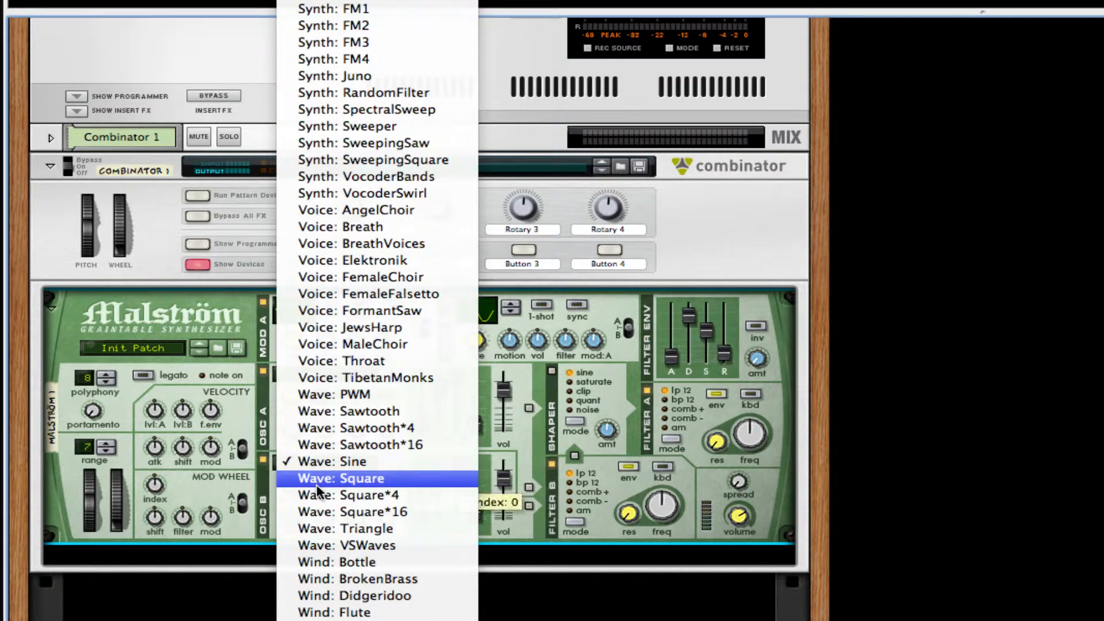
click(317, 478)
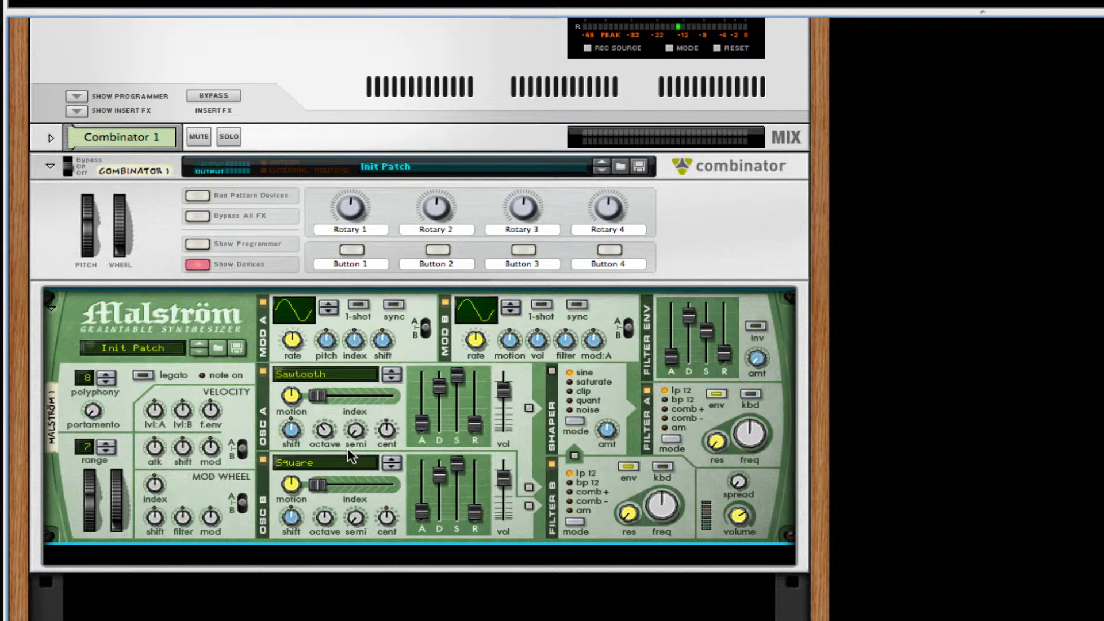
click(263, 302)
click(574, 304)
Step: Set modulator B to rate 1/8, level 14, filter 63, and route both oscillators through Filter B
drag(477, 345, 480, 319)
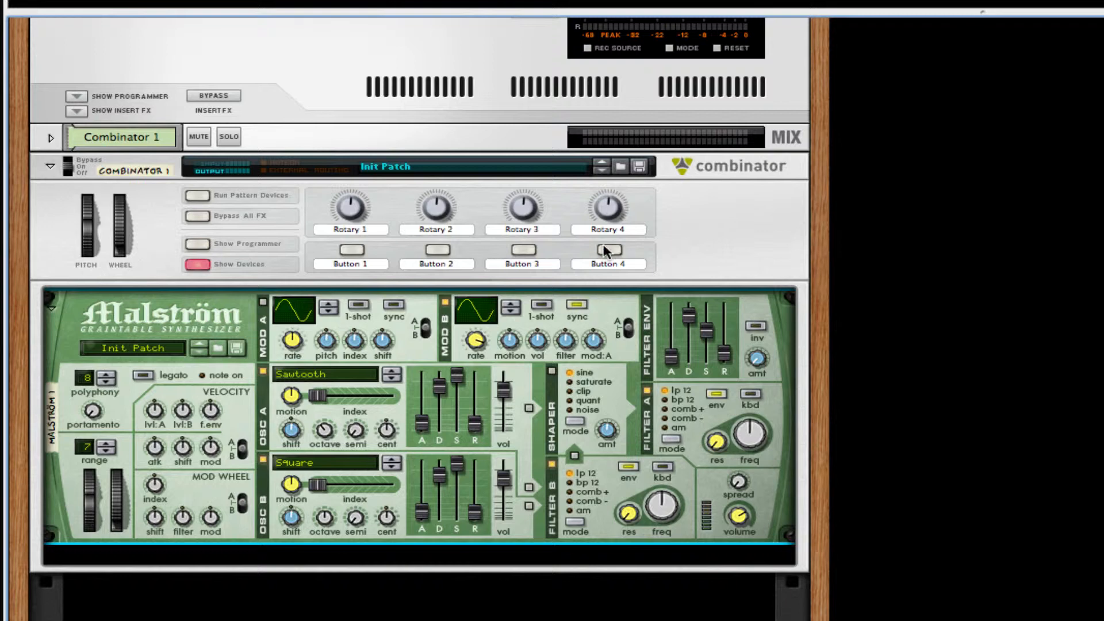
drag(537, 350, 545, 268)
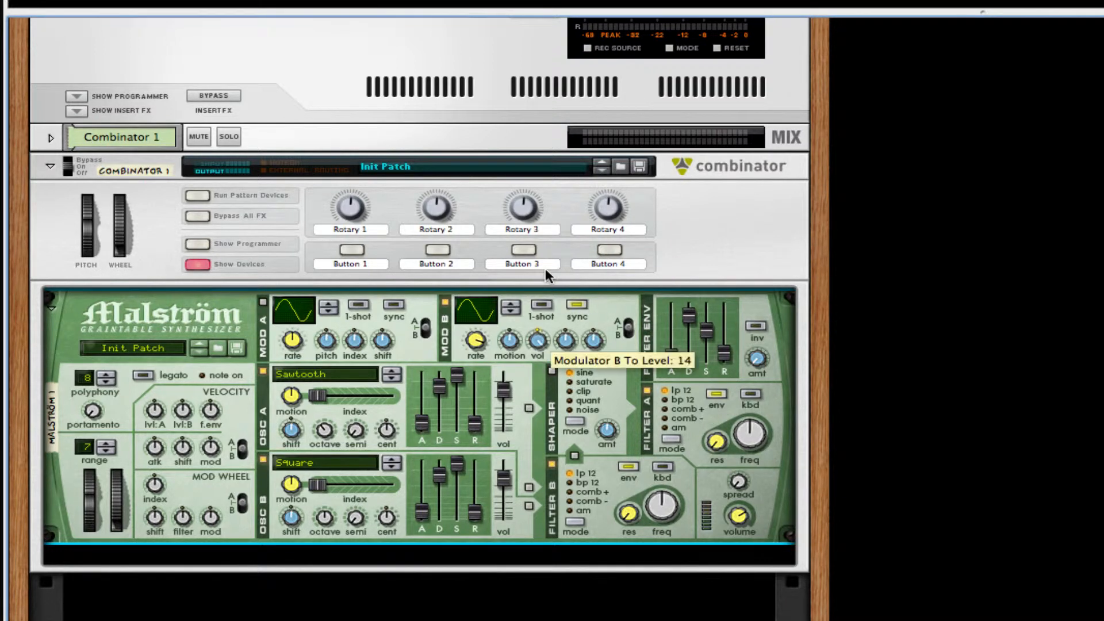
drag(565, 345, 602, 303)
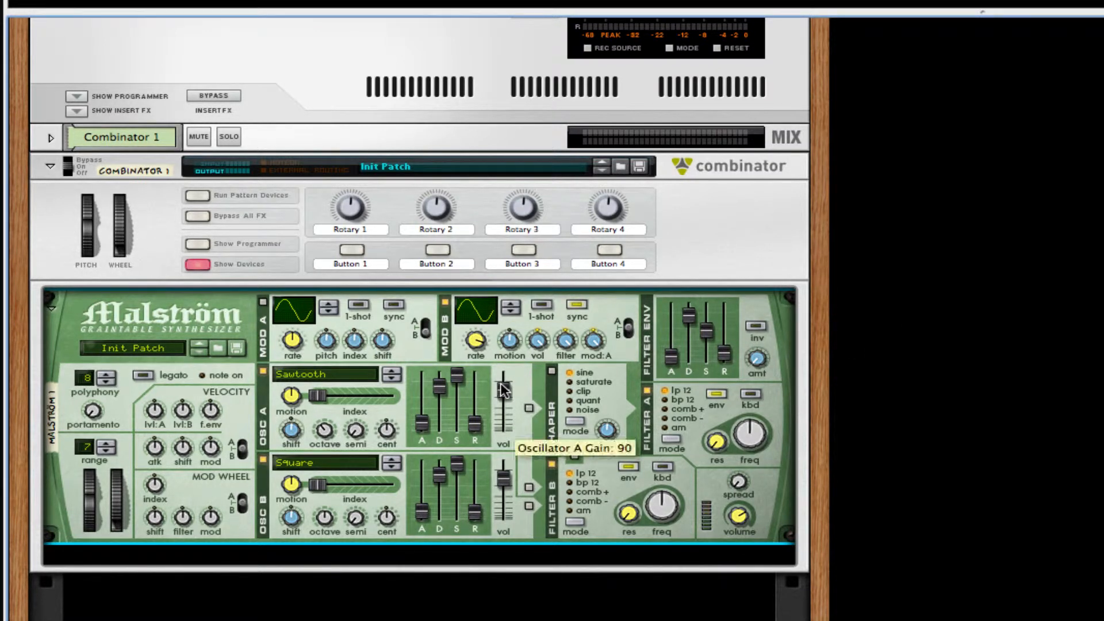
click(530, 486)
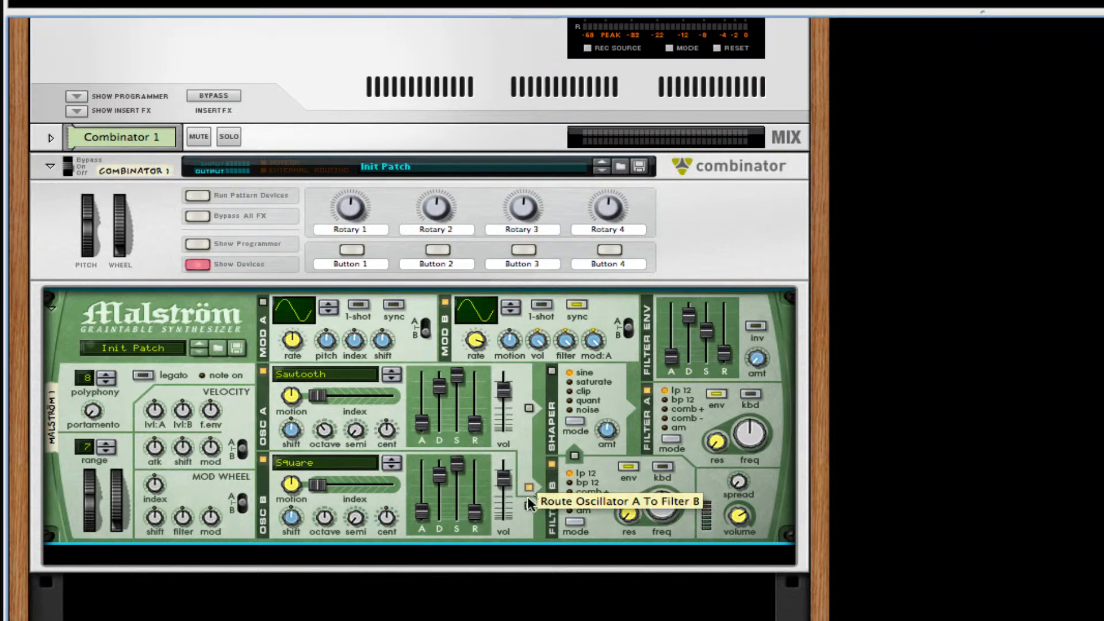
click(528, 505)
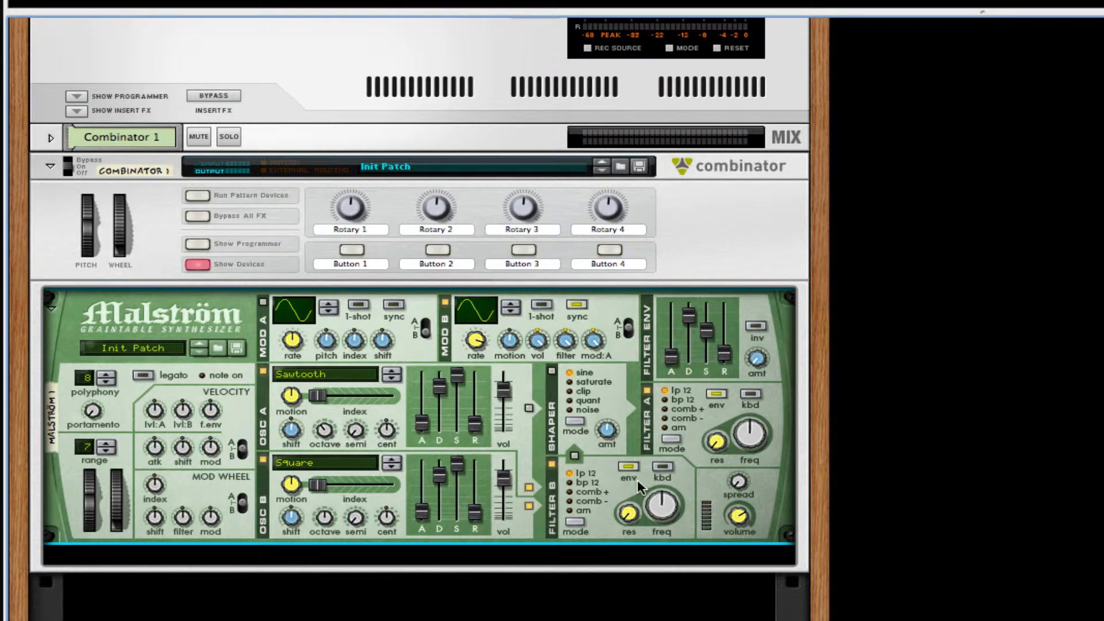
Step: Raise Filter B frequency to 70, max filter-envelope decay and sustain, and set release to 62
drag(672, 505, 672, 496)
mouse_move(747, 430)
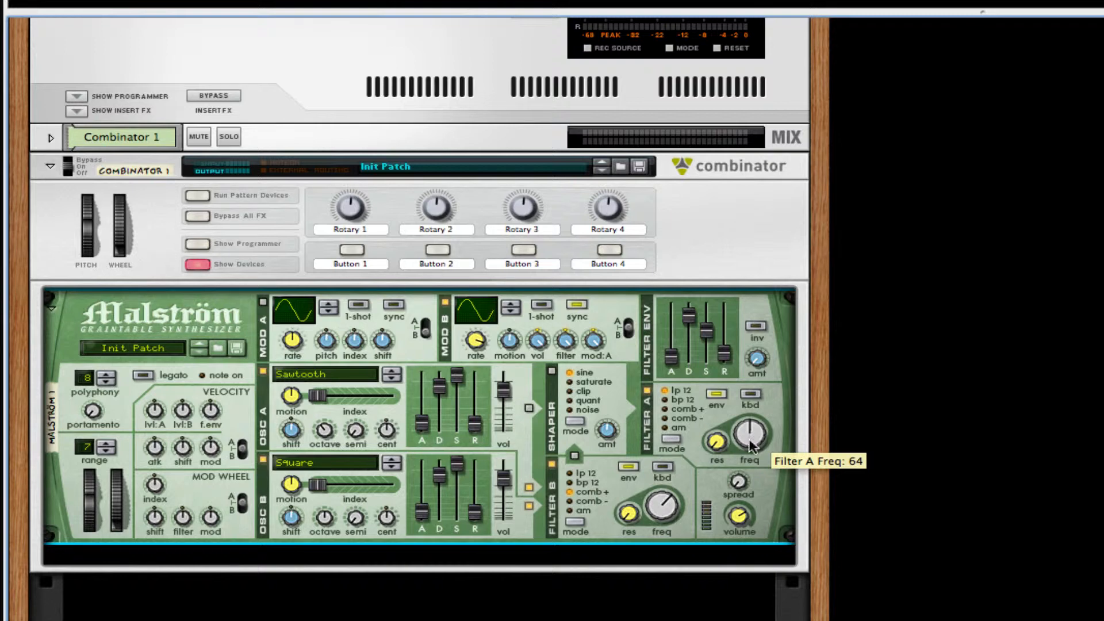
mouse_move(740, 478)
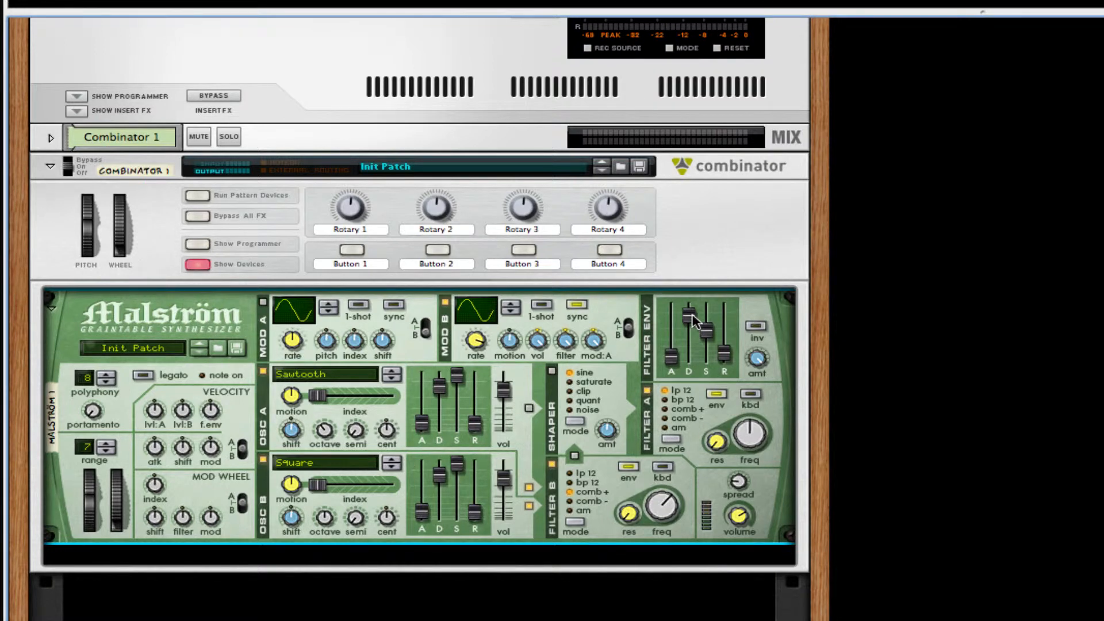
drag(690, 316, 699, 267)
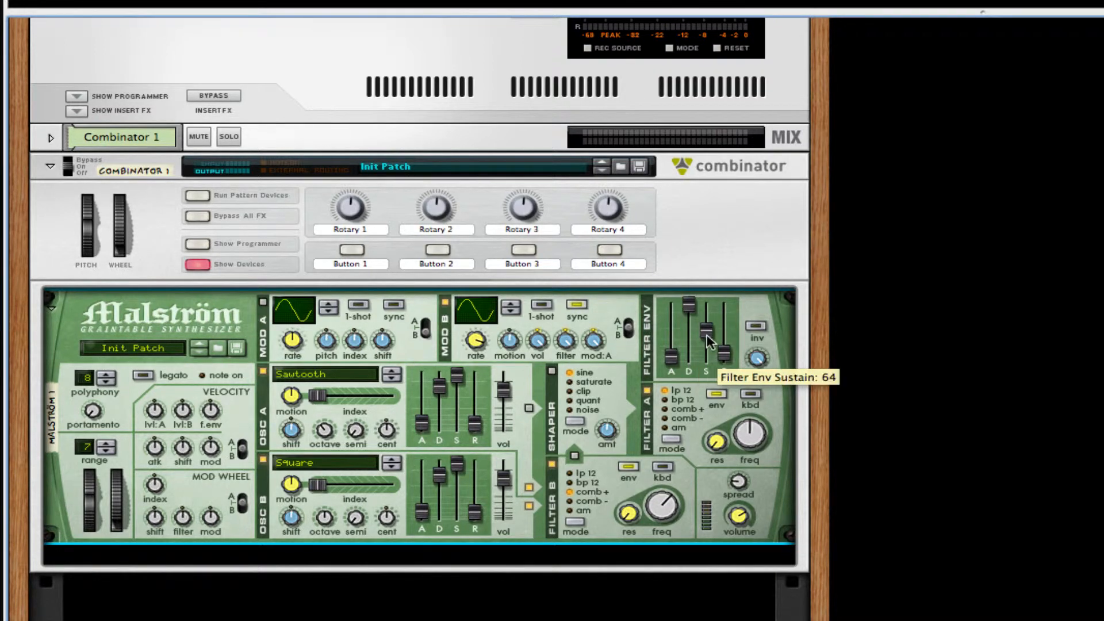
drag(708, 331, 710, 283)
mouse_move(724, 352)
mouse_down()
mouse_move(726, 328)
mouse_move(719, 339)
mouse_up()
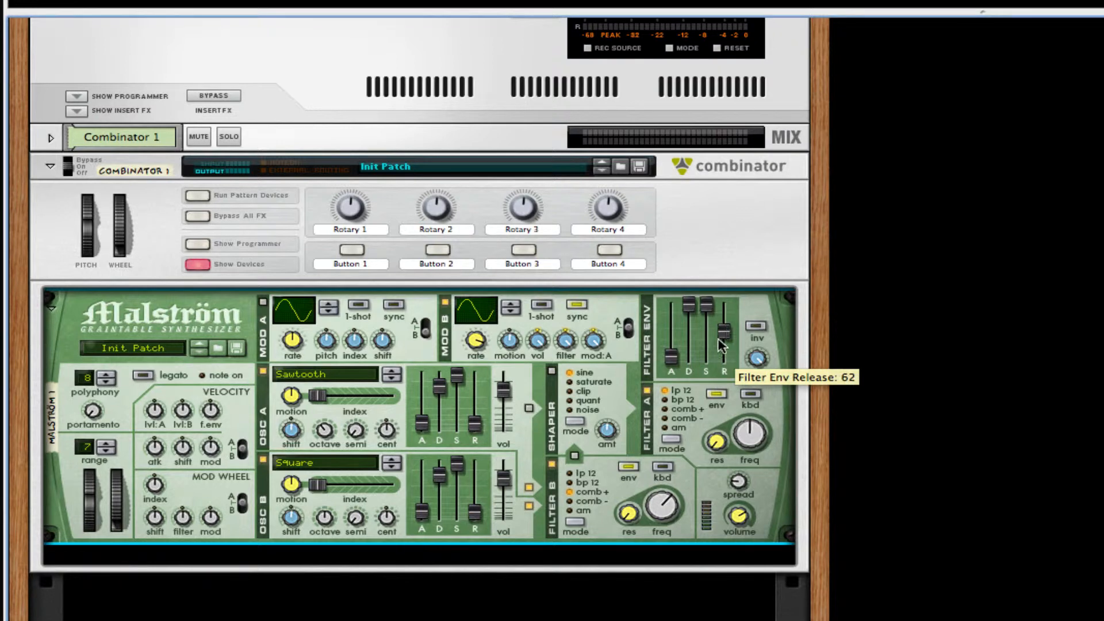
Step: Enable the shaper at amount 10 and send Filter B through it
click(552, 372)
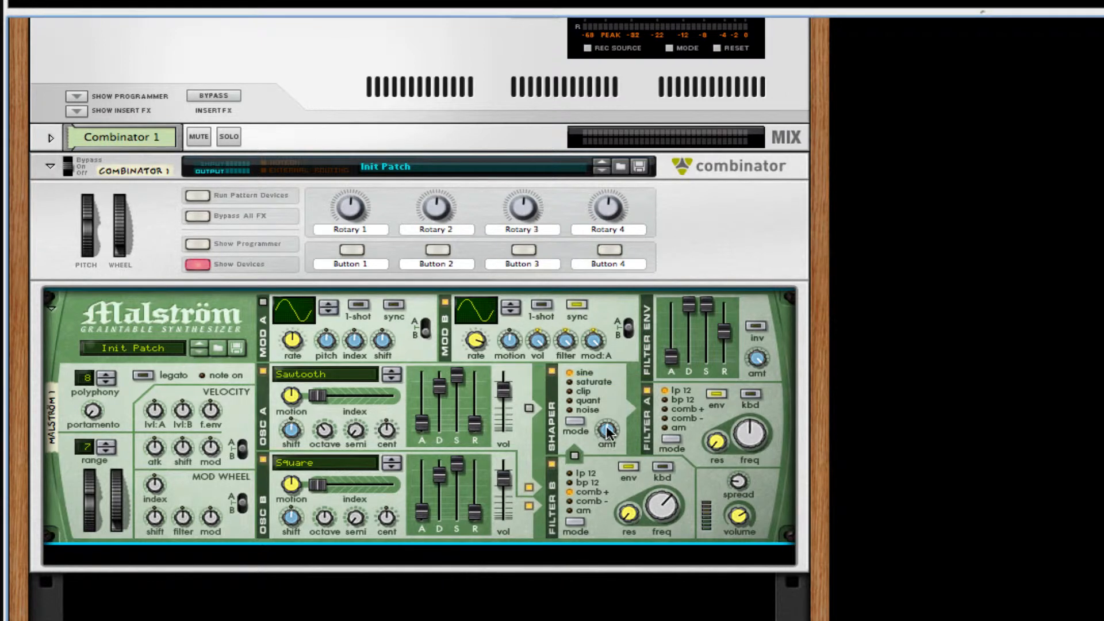
drag(606, 429, 609, 448)
scroll(580, 430, down, 1)
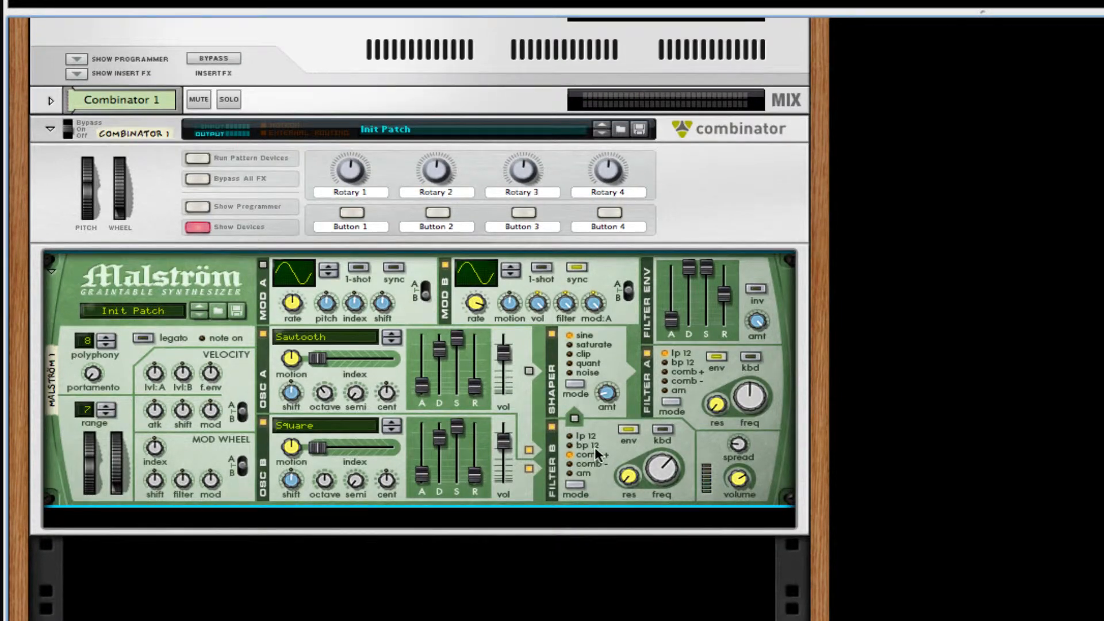
click(574, 417)
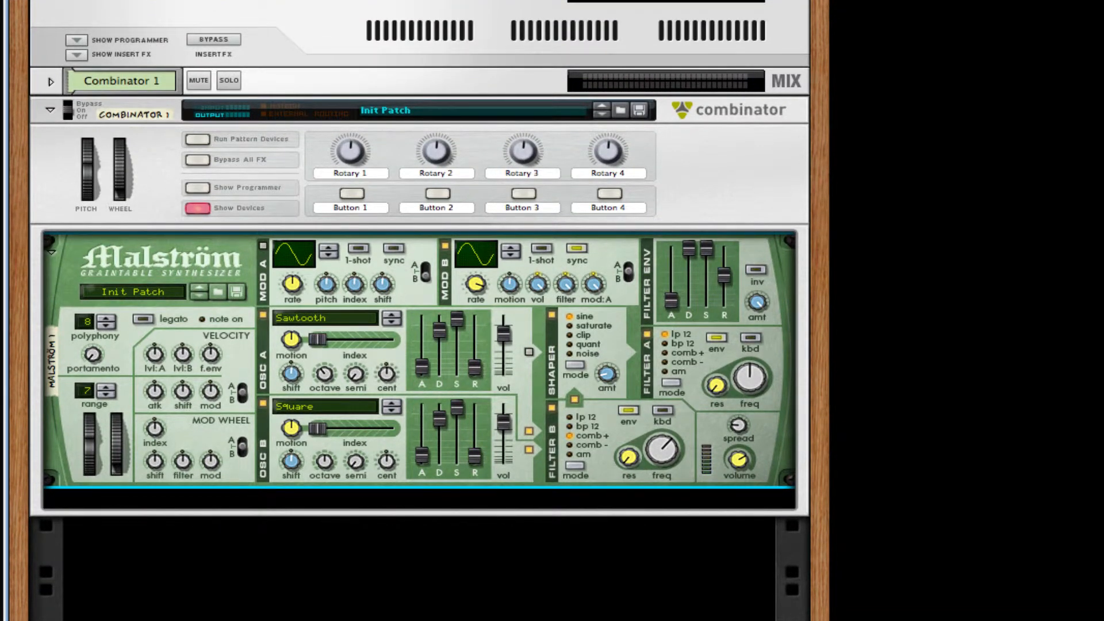
Step: Add a BV512 vocoder under the Malström, set to 4 bands with shift at 44
right_click(709, 457)
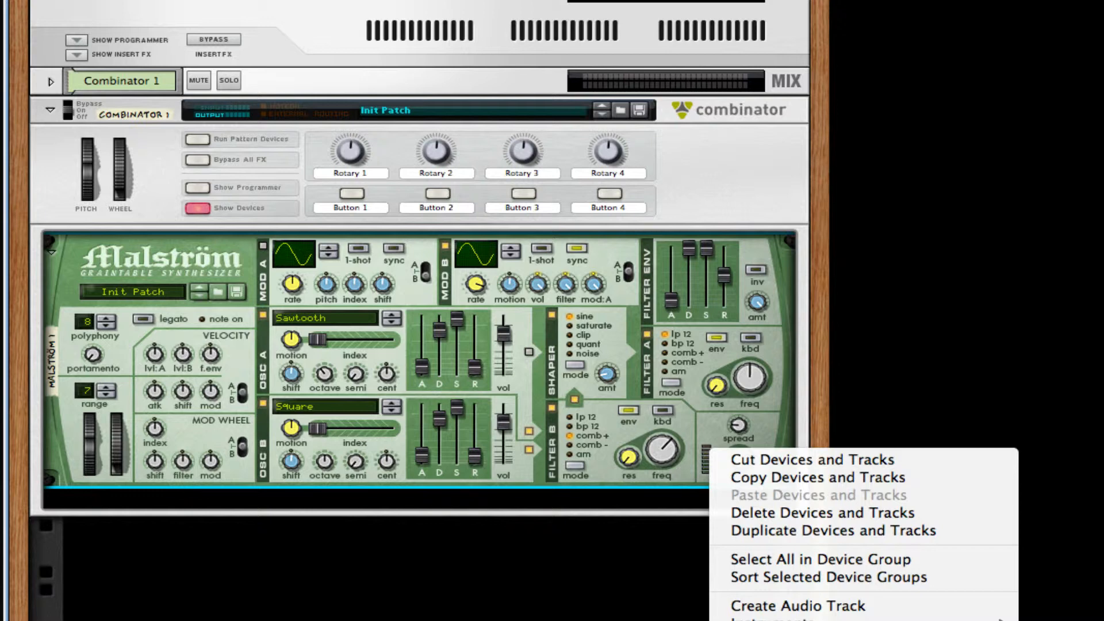
click(863, 620)
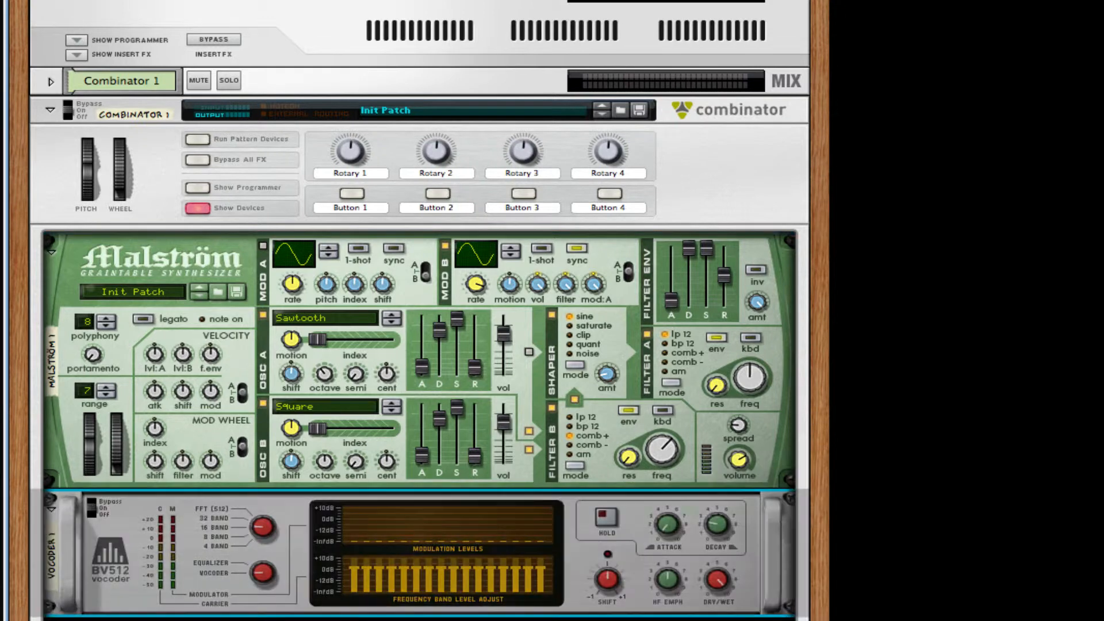
drag(267, 544, 274, 572)
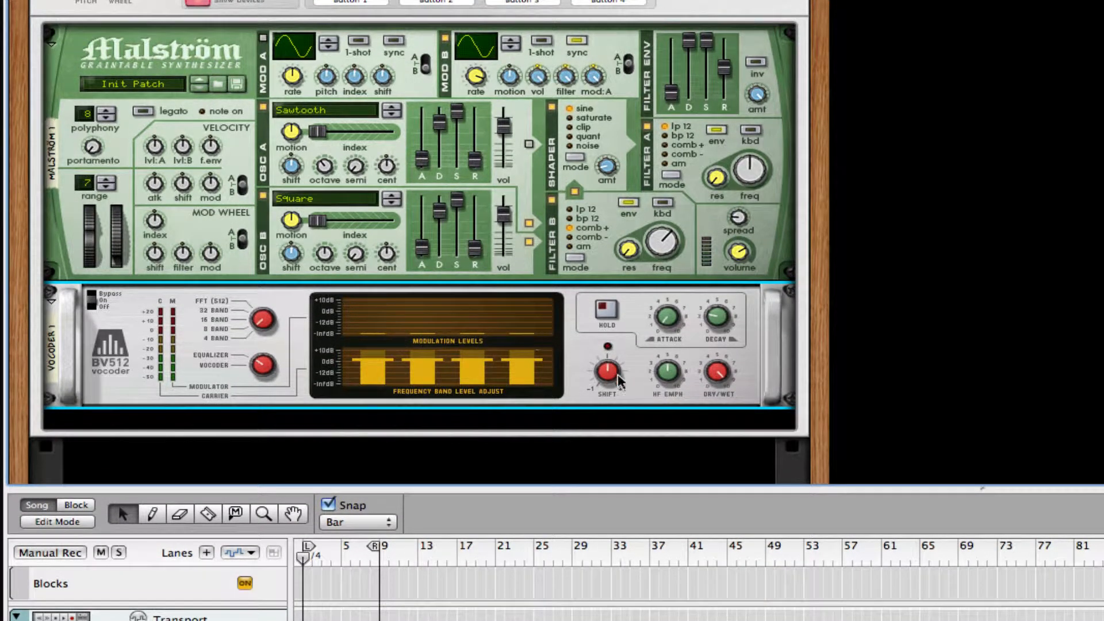
drag(614, 364, 613, 359)
Step: Add an RV7000 Advanced Reverb below the vocoder with its dry/wet mix at 20
right_click(759, 367)
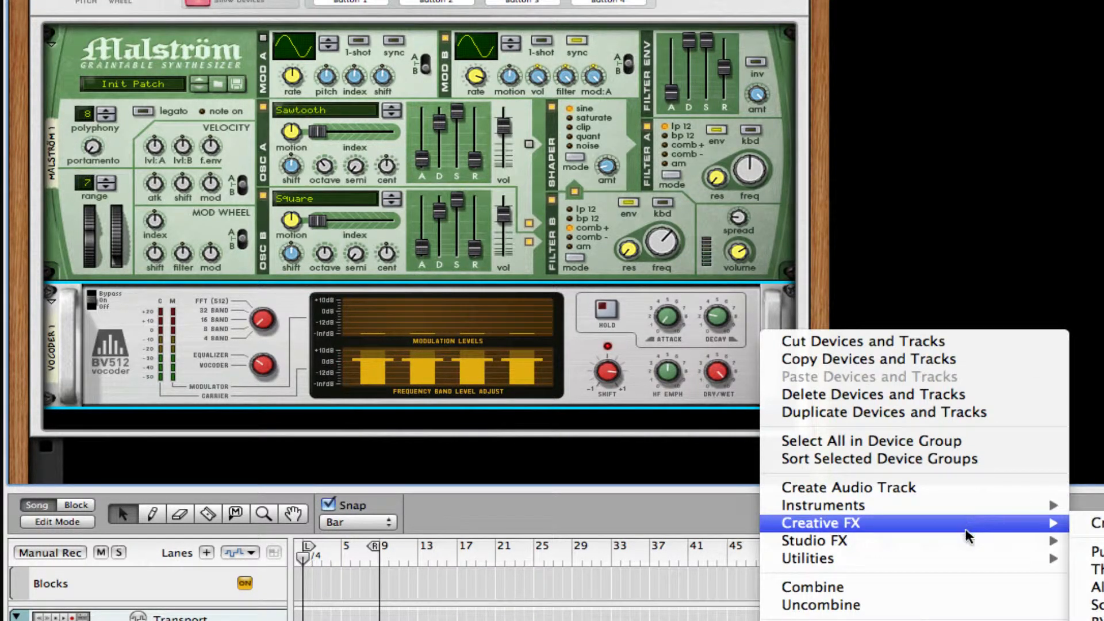
mouse_move(976, 540)
click(1079, 466)
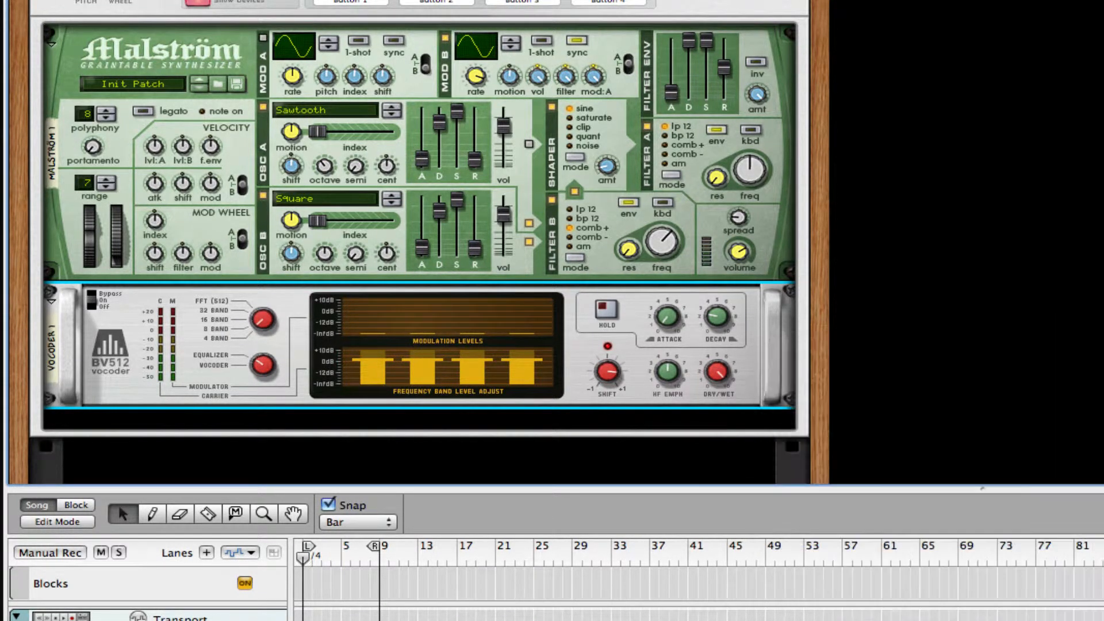
drag(672, 442, 655, 484)
scroll(693, 331, down, 5)
scroll(693, 331, down, 2)
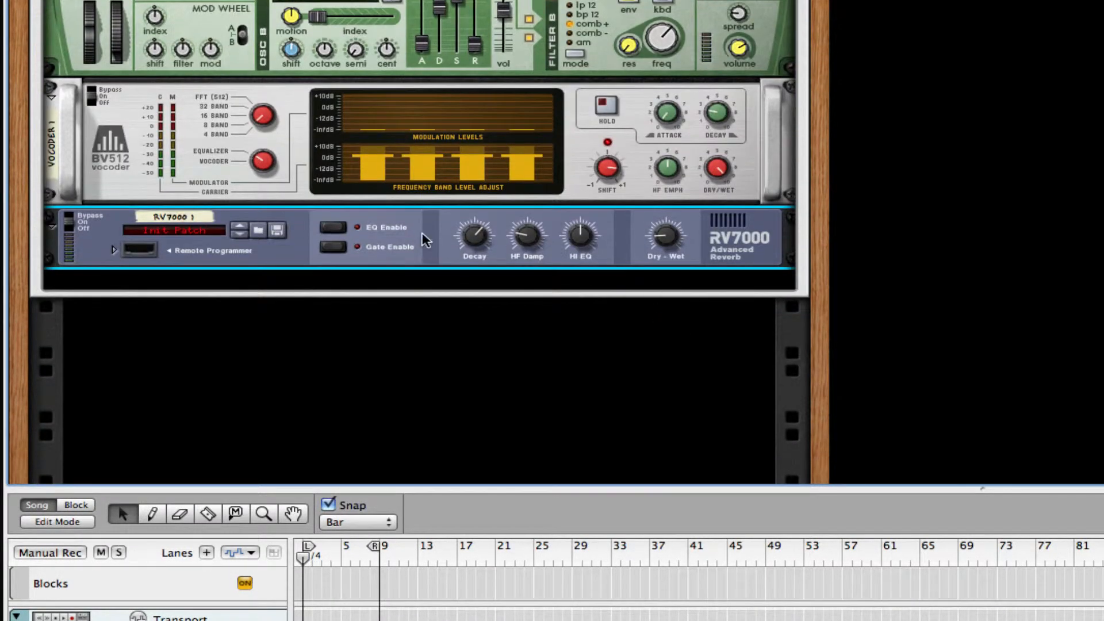
mouse_move(483, 262)
Step: Add a Scream 4 below the reverb, set damage type to Scream and turn P2 toward 0
right_click(733, 230)
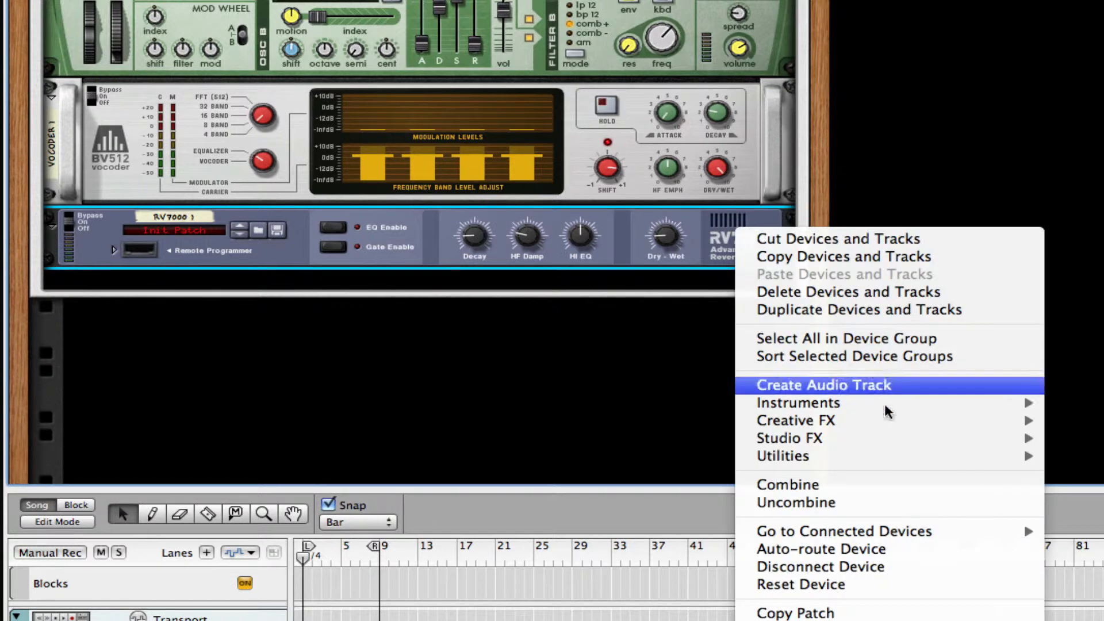
mouse_move(879, 441)
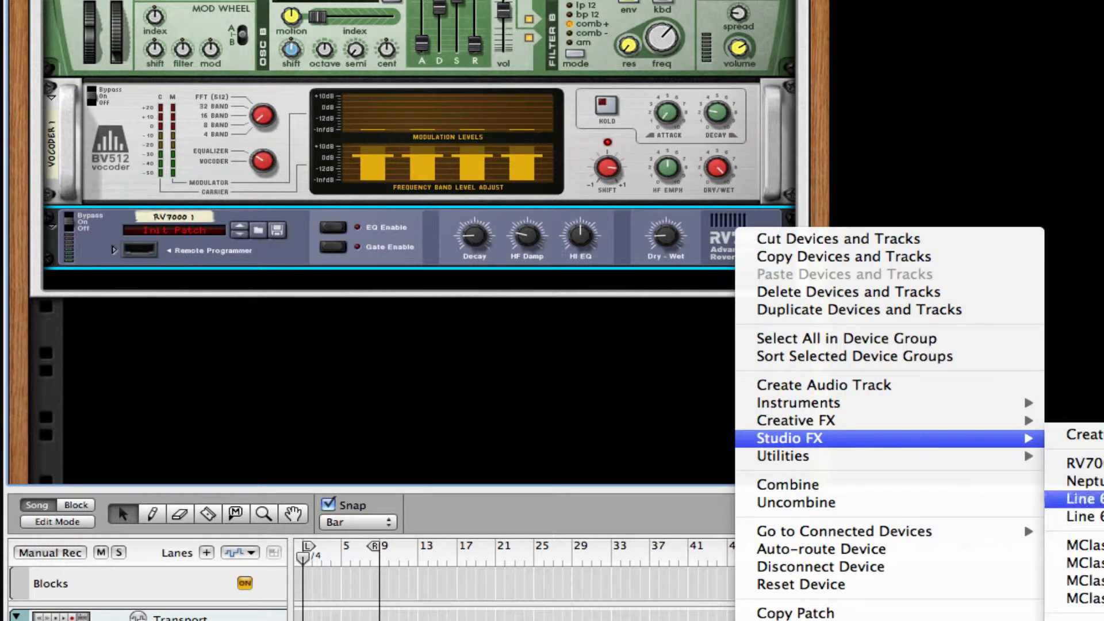
mouse_move(1025, 424)
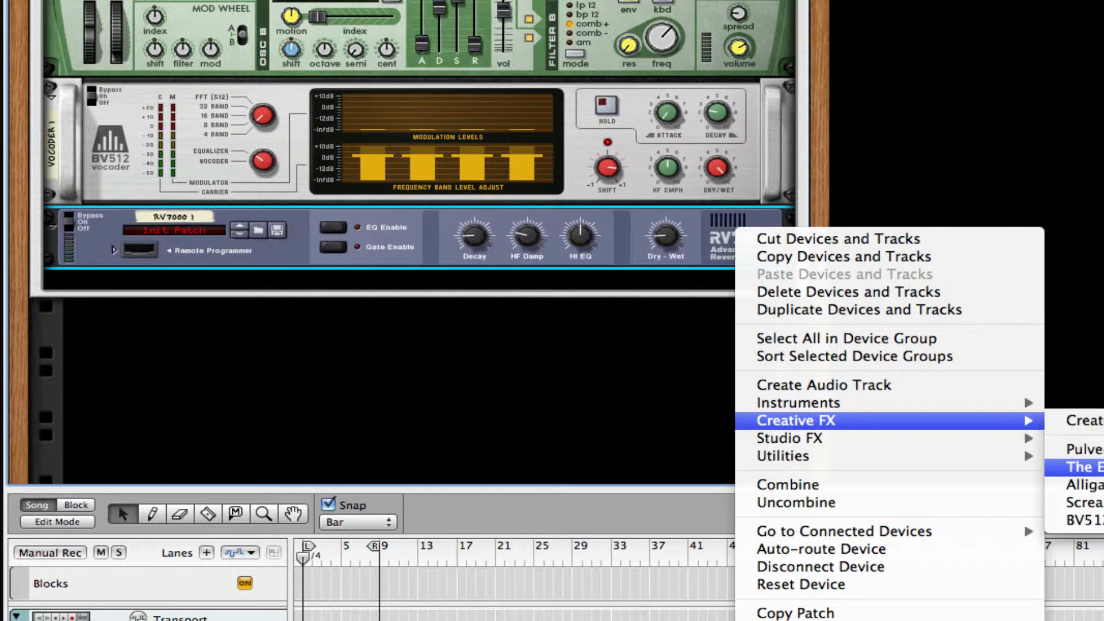
click(1084, 502)
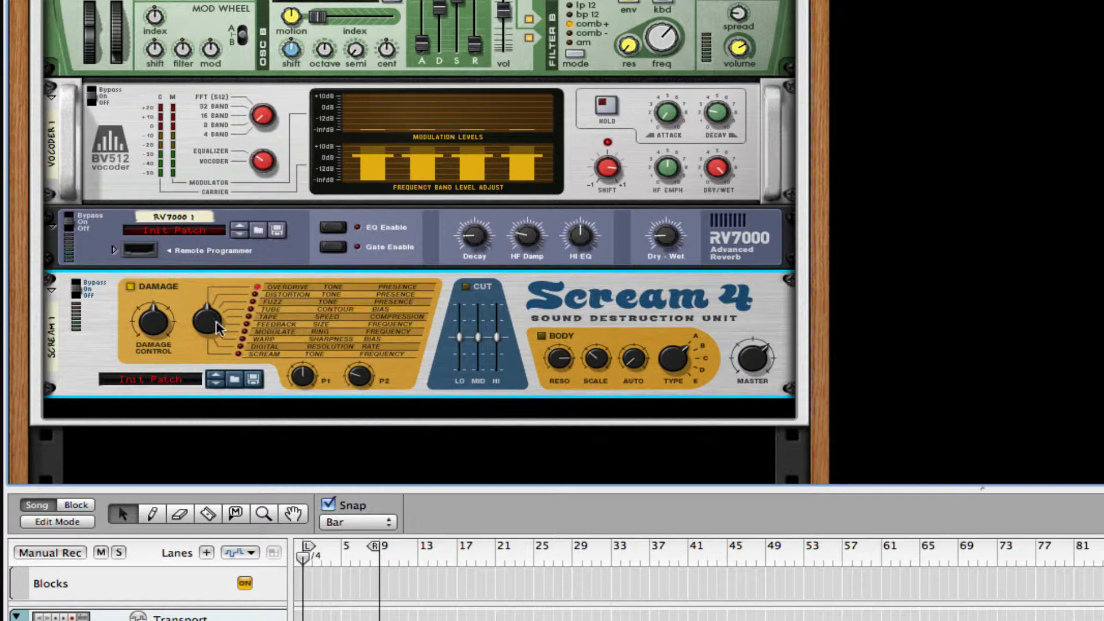
drag(217, 328, 238, 152)
drag(356, 372, 362, 449)
scroll(582, 339, down, 2)
Step: Add a Softube Saturation Knob below the Scream 4 with saturation set to 2.5
right_click(525, 276)
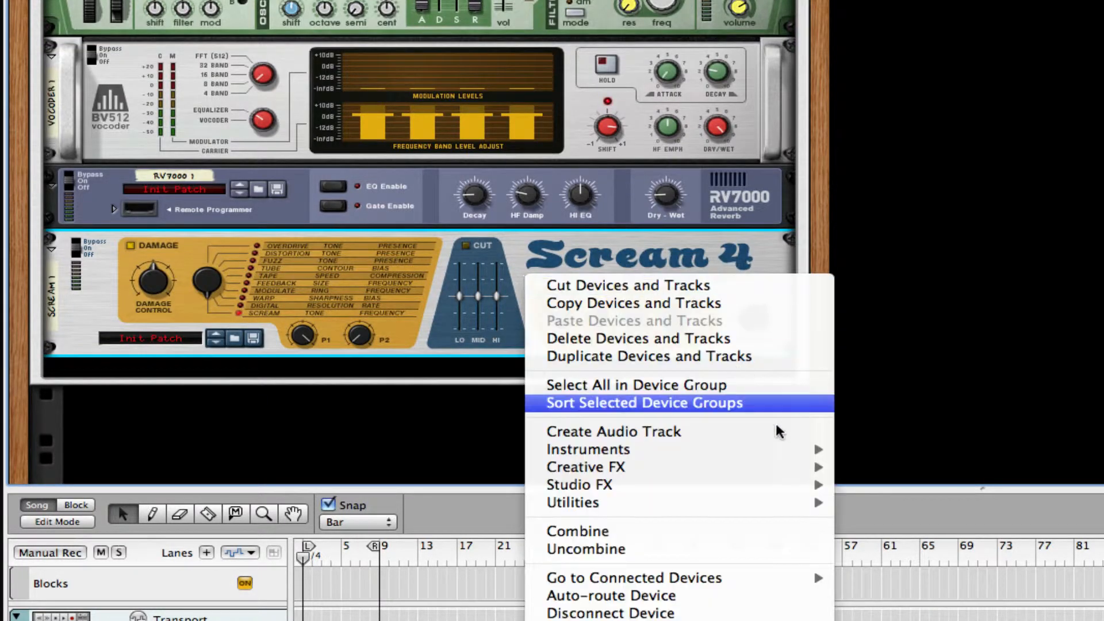
mouse_move(758, 488)
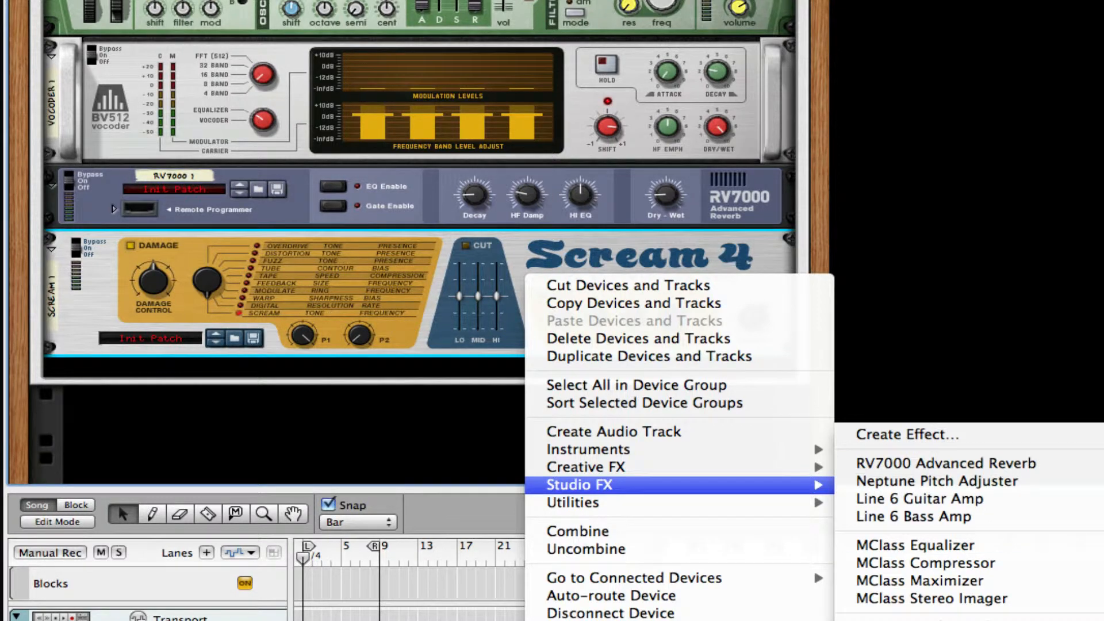
click(921, 620)
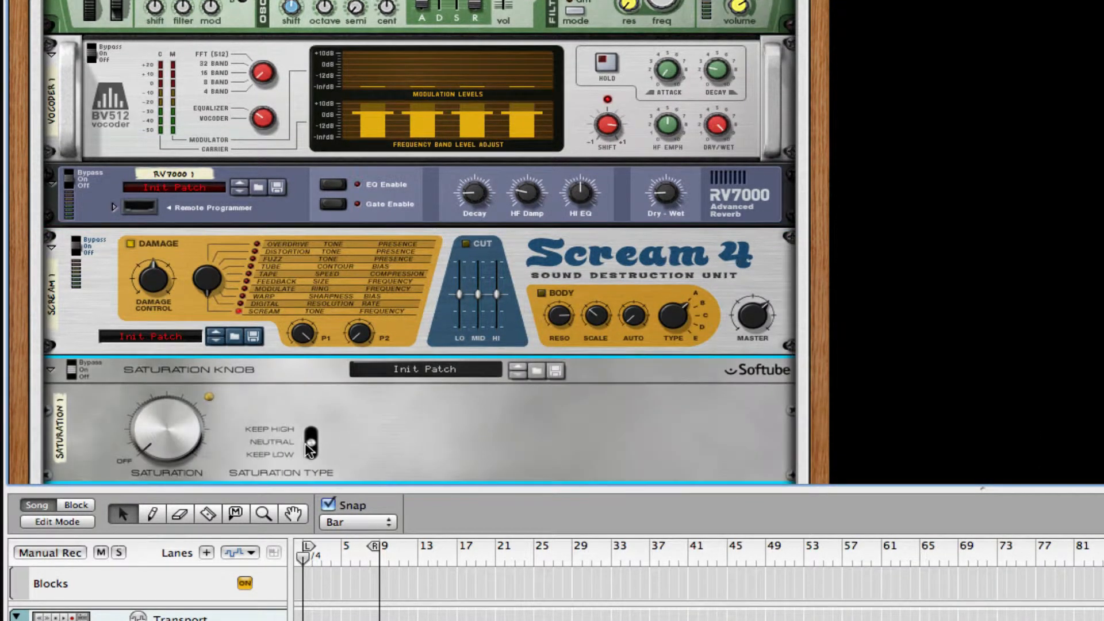
drag(169, 429, 171, 411)
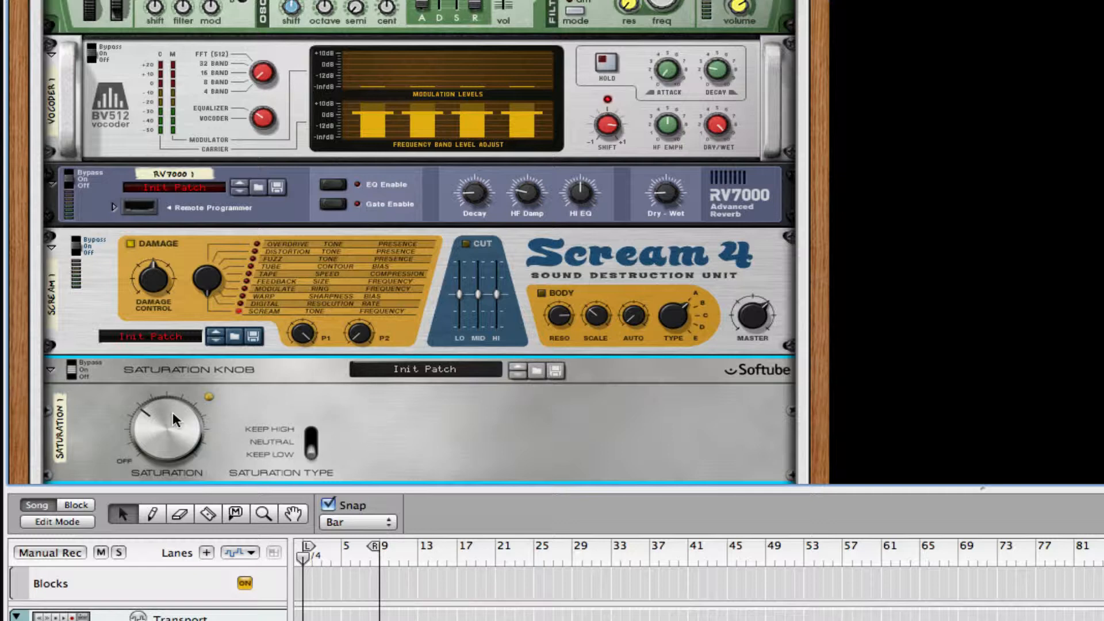
scroll(431, 397, down, 3)
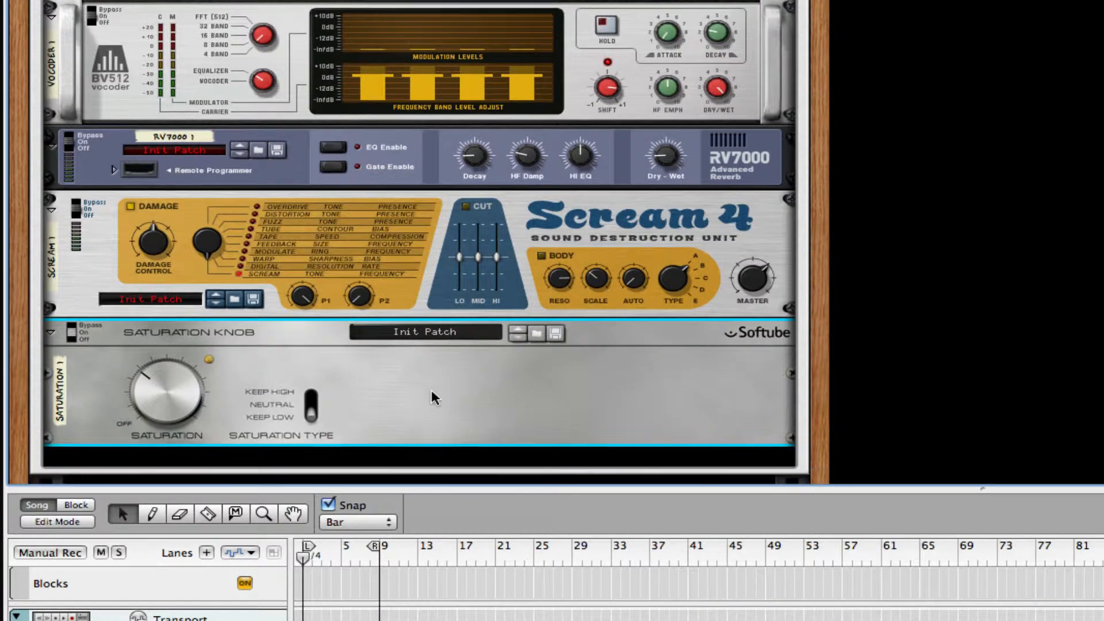
Step: Add an MClass Equalizer and an MClass Maximizer to the Combinator rack
right_click(446, 388)
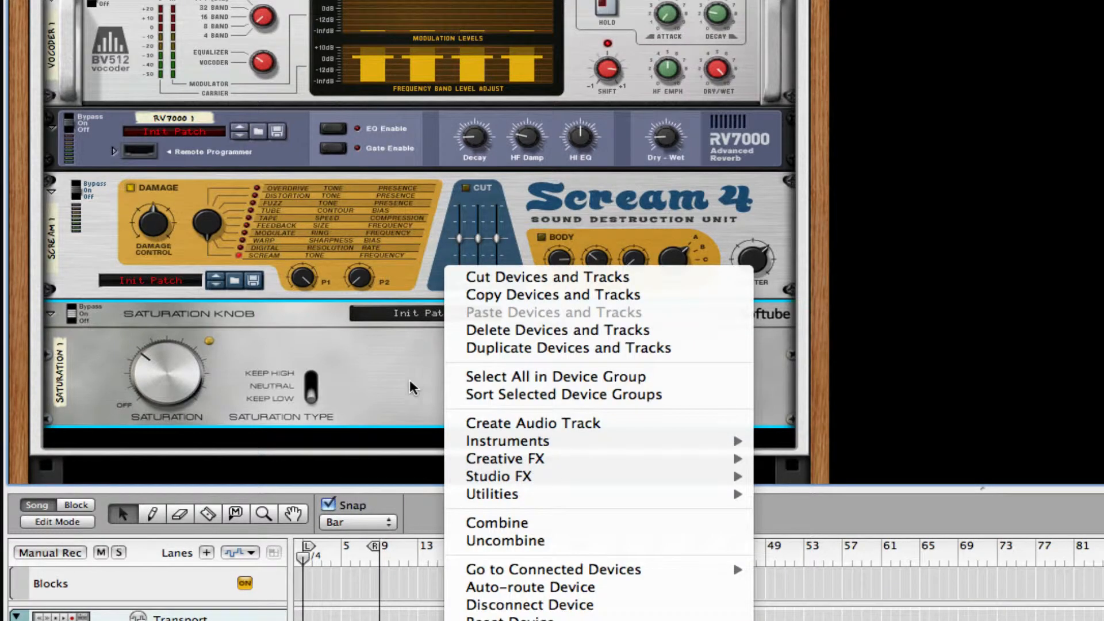
mouse_move(665, 479)
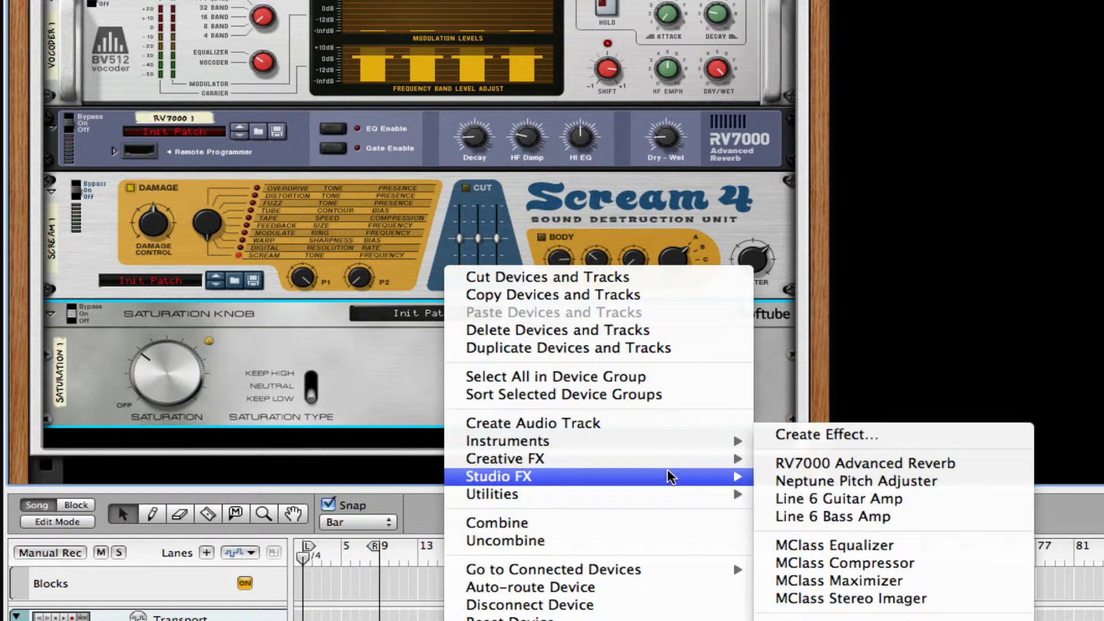
click(867, 546)
scroll(495, 345, down, 3)
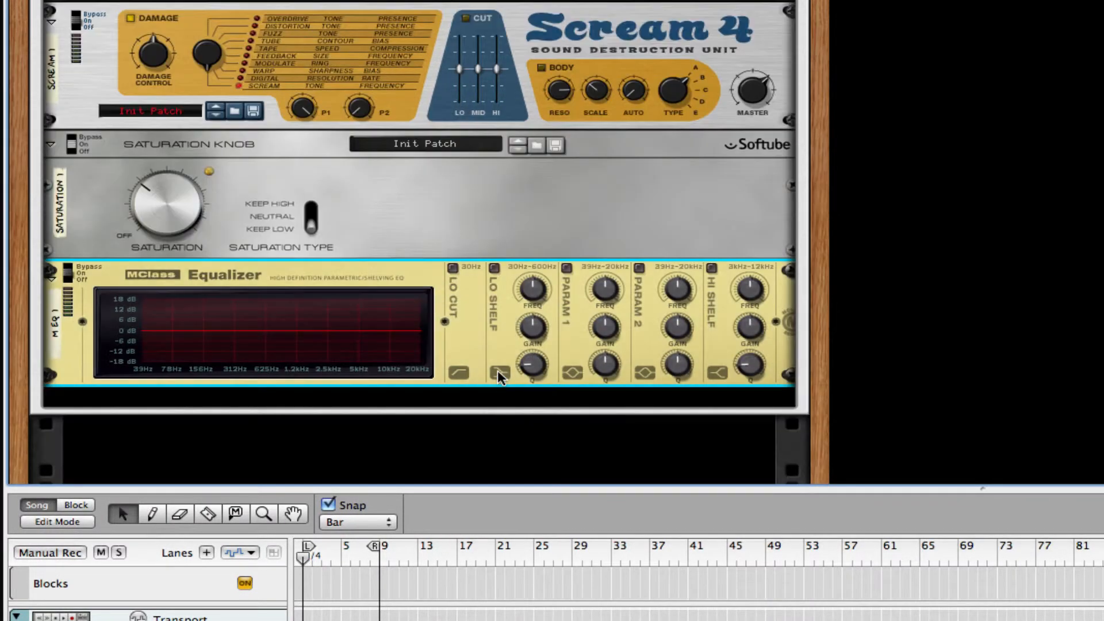
right_click(491, 349)
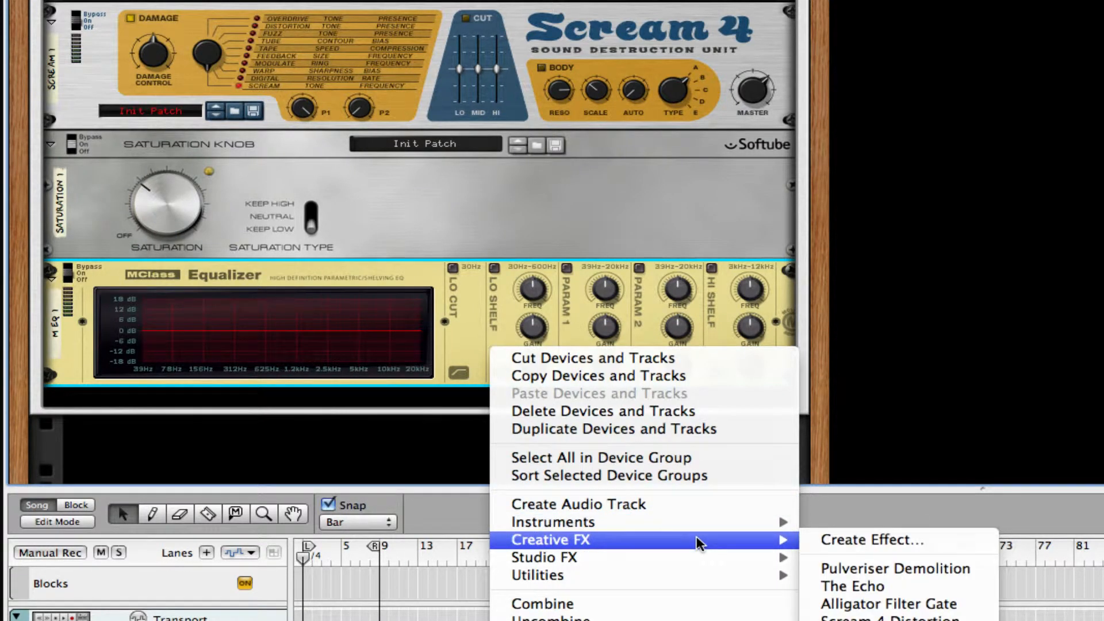
mouse_move(730, 557)
click(897, 581)
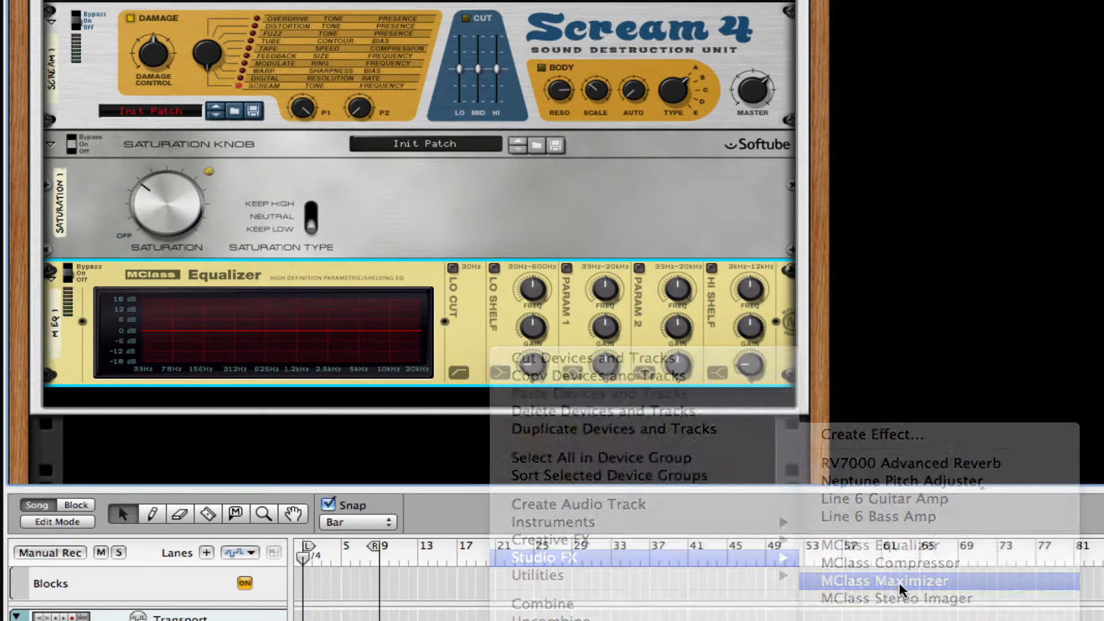
Step: Enable the EQ low cut, set band 1 to 334 Hz, and notch band 2 near 2.856 kHz
click(453, 268)
click(566, 270)
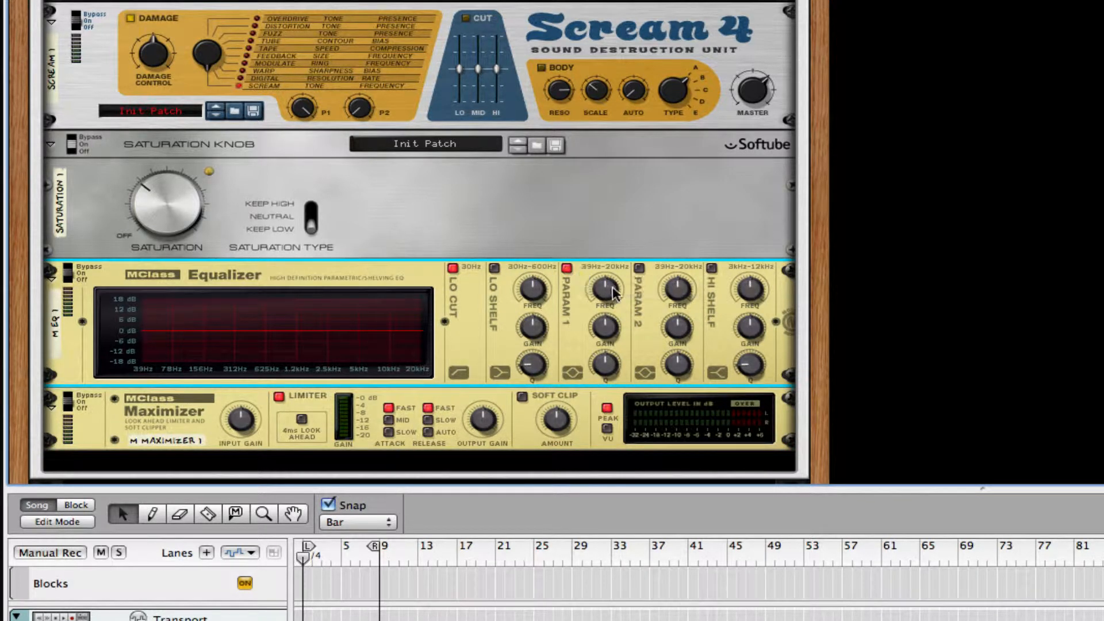
mouse_move(608, 291)
mouse_down()
mouse_move(609, 368)
mouse_move(630, 288)
mouse_up()
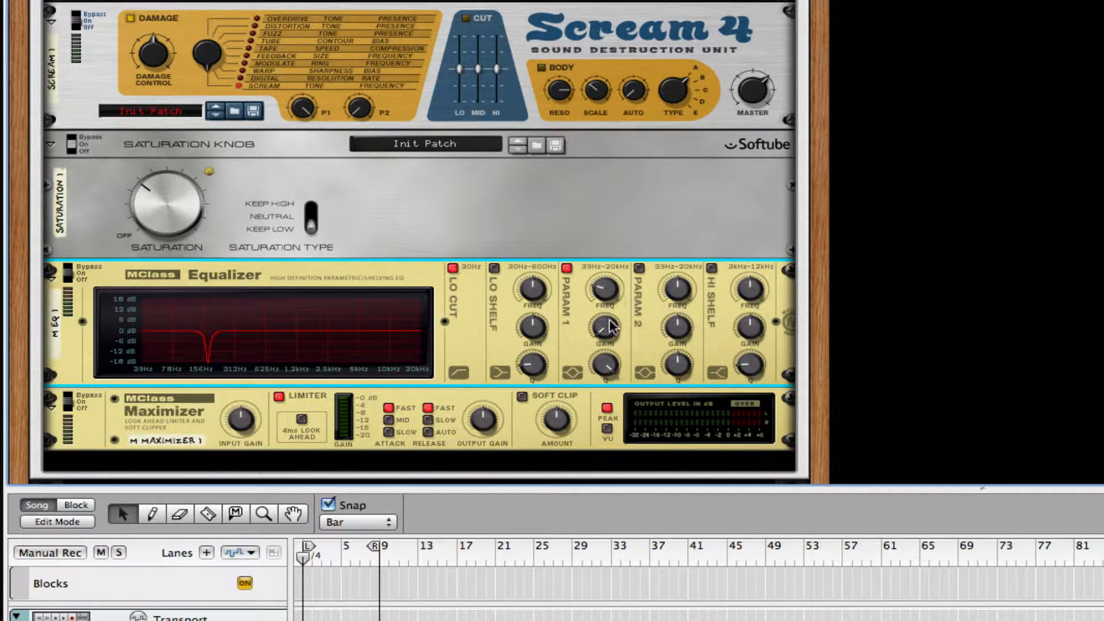
click(639, 269)
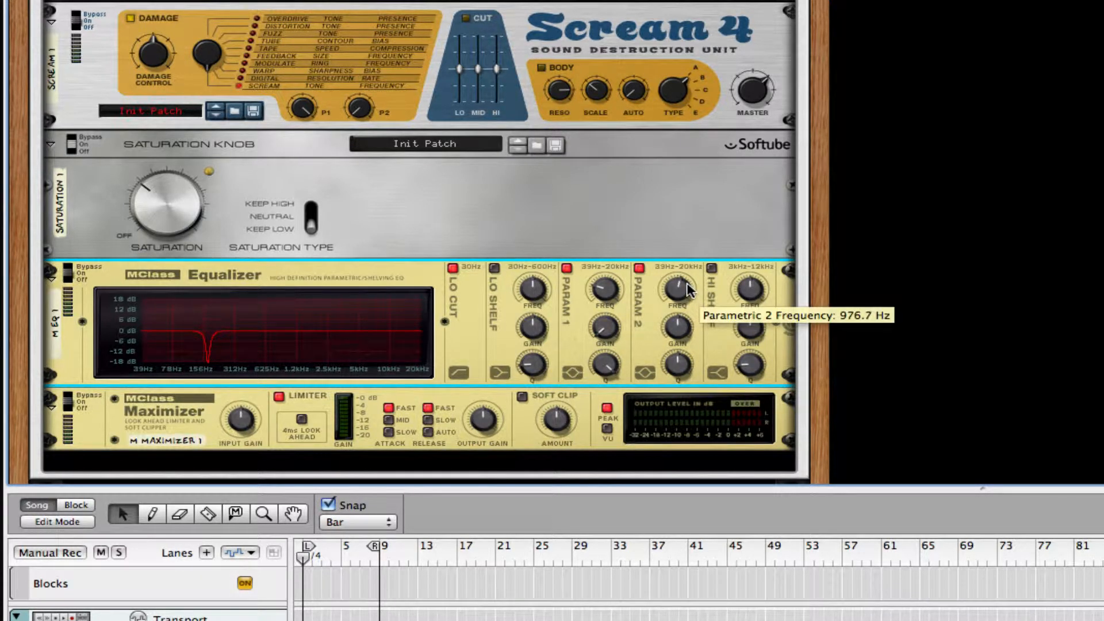
drag(690, 295, 689, 283)
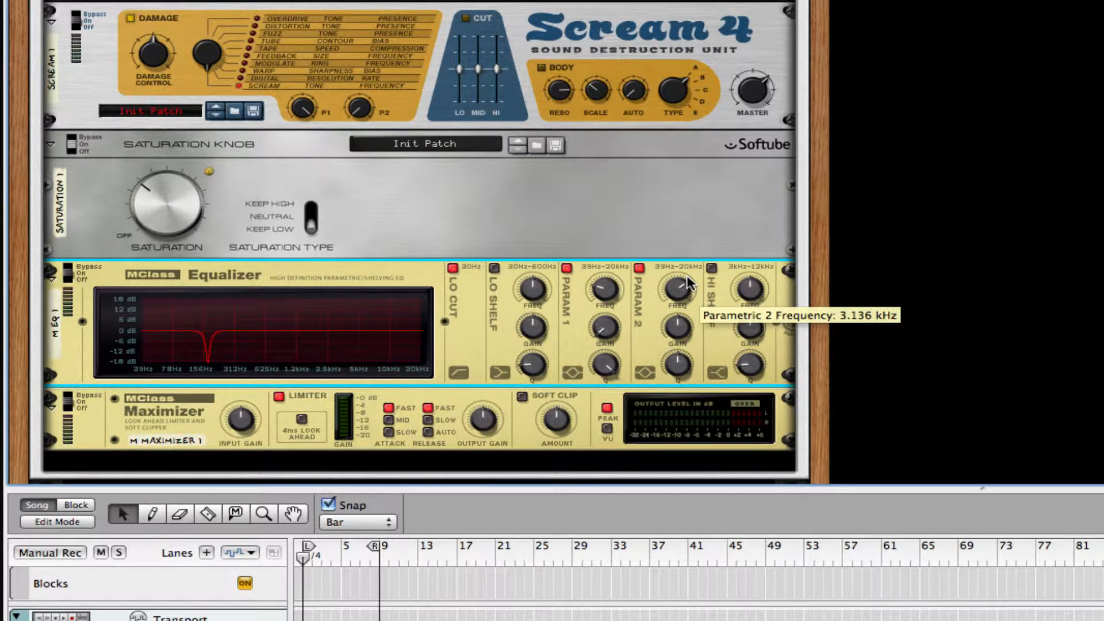
drag(678, 327, 750, 294)
Step: Enable the high shelf with about a 3 dB boost and Q 0.50
click(711, 268)
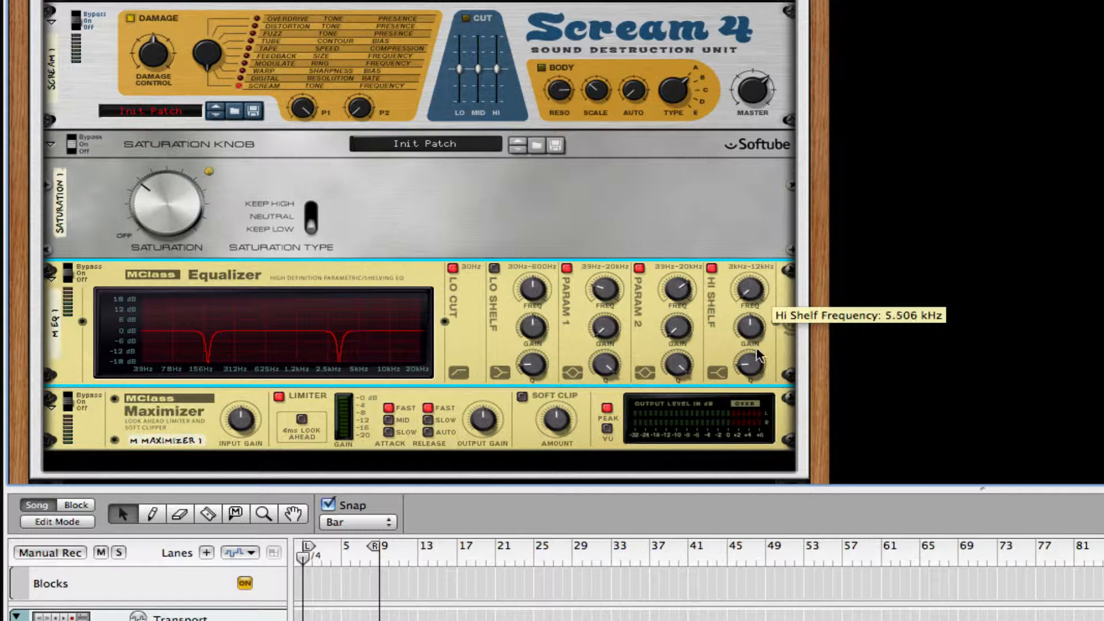
mouse_move(753, 299)
mouse_move(754, 331)
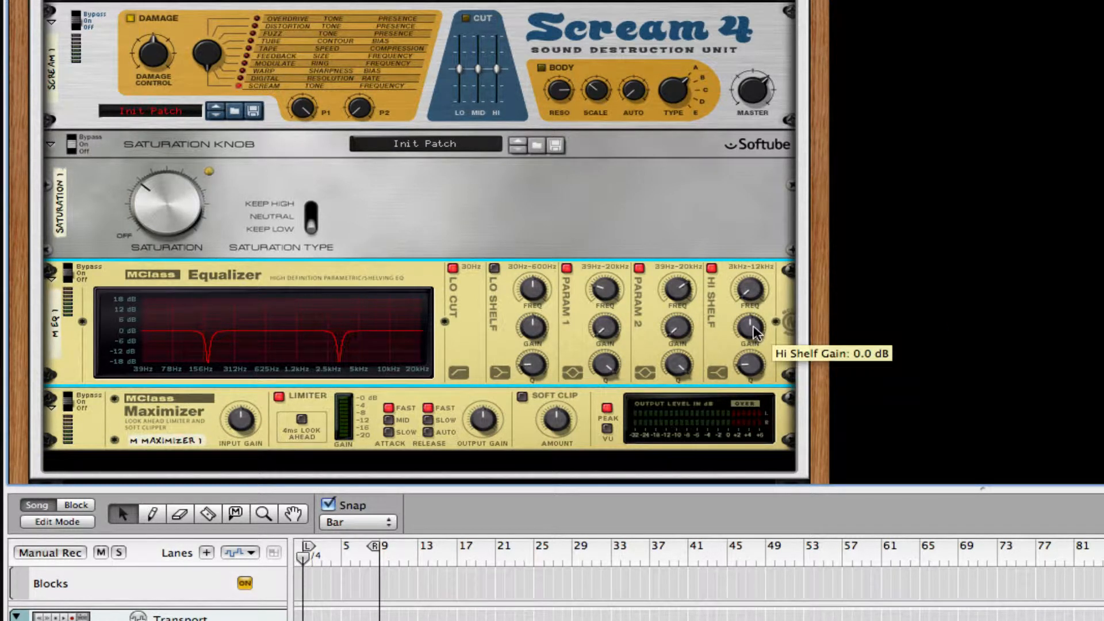
drag(753, 326, 753, 322)
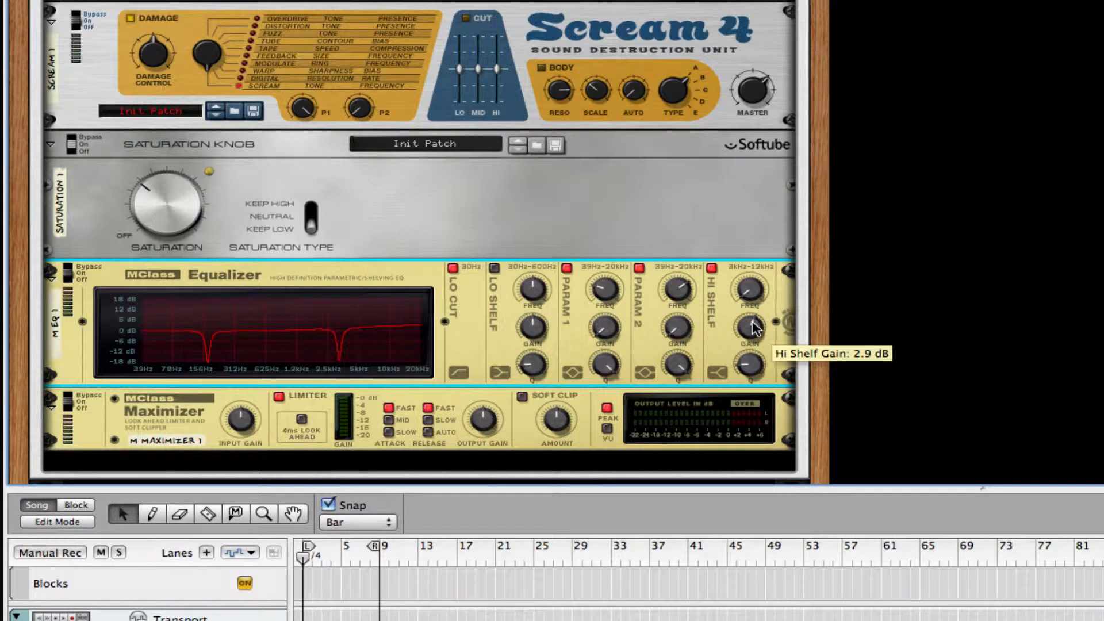
mouse_move(757, 370)
drag(758, 370, 764, 398)
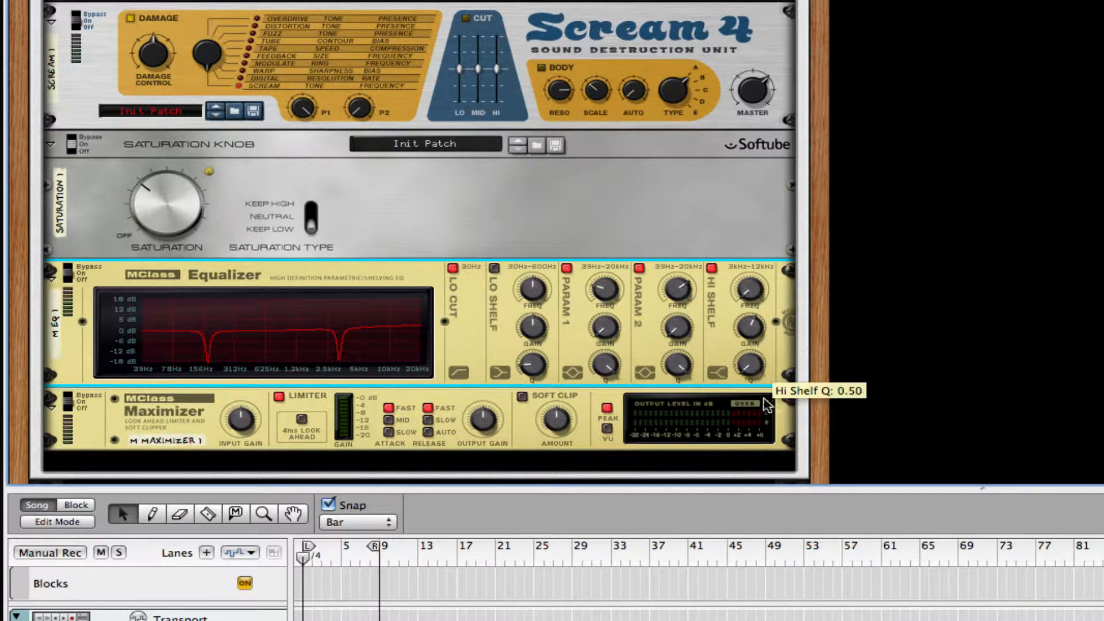
Step: On the Maximizer, enable soft clip at amount 106, set release to auto, and turn the limiter off
click(522, 397)
drag(561, 428, 560, 425)
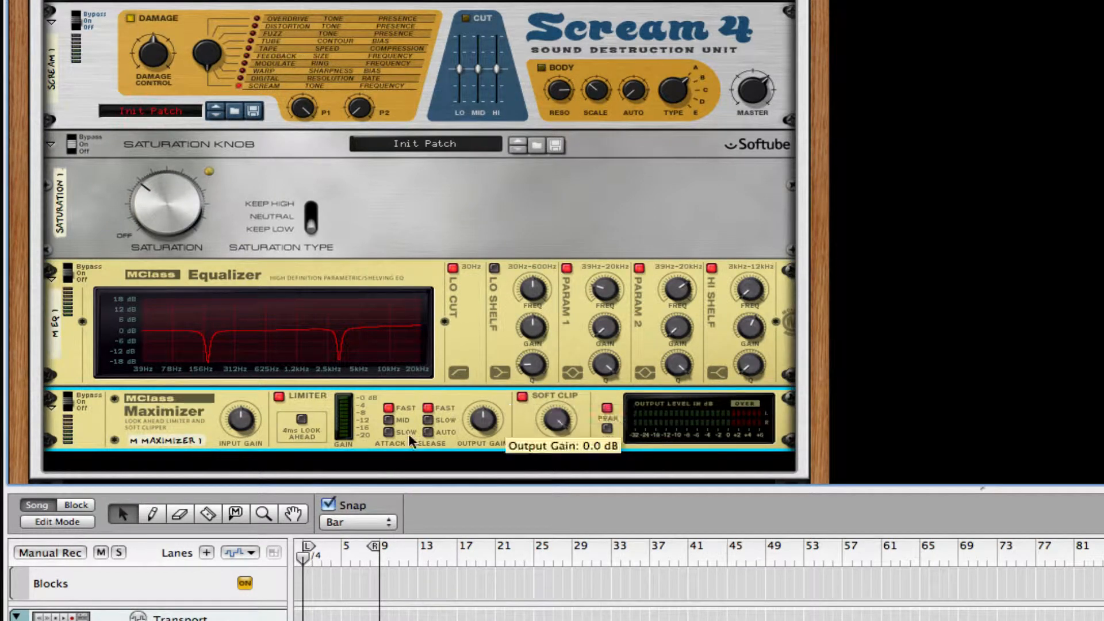
click(429, 433)
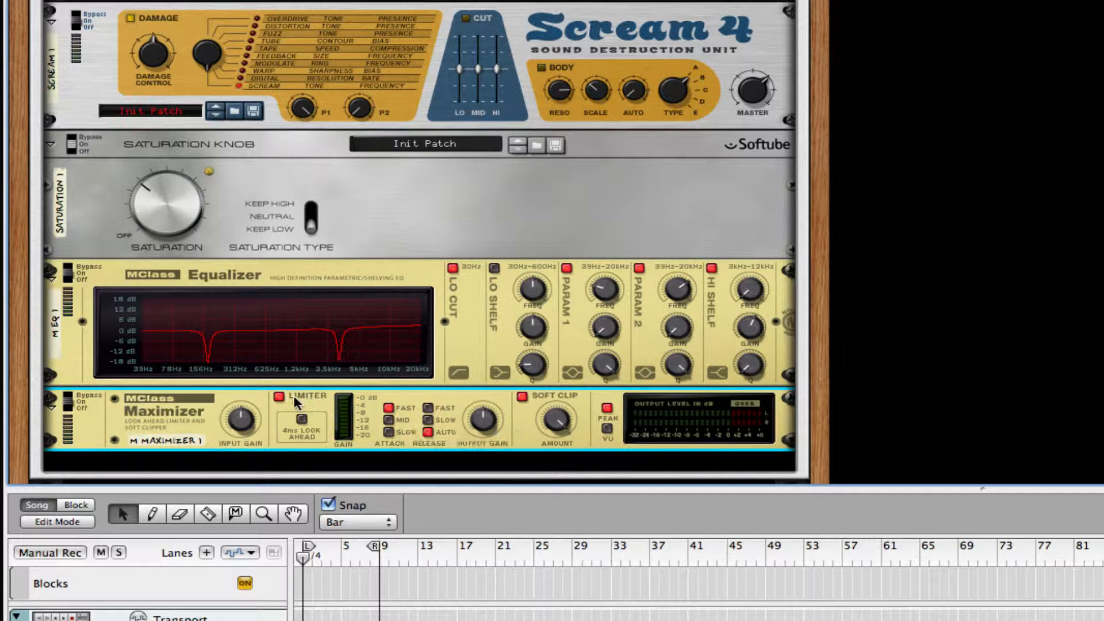
click(279, 396)
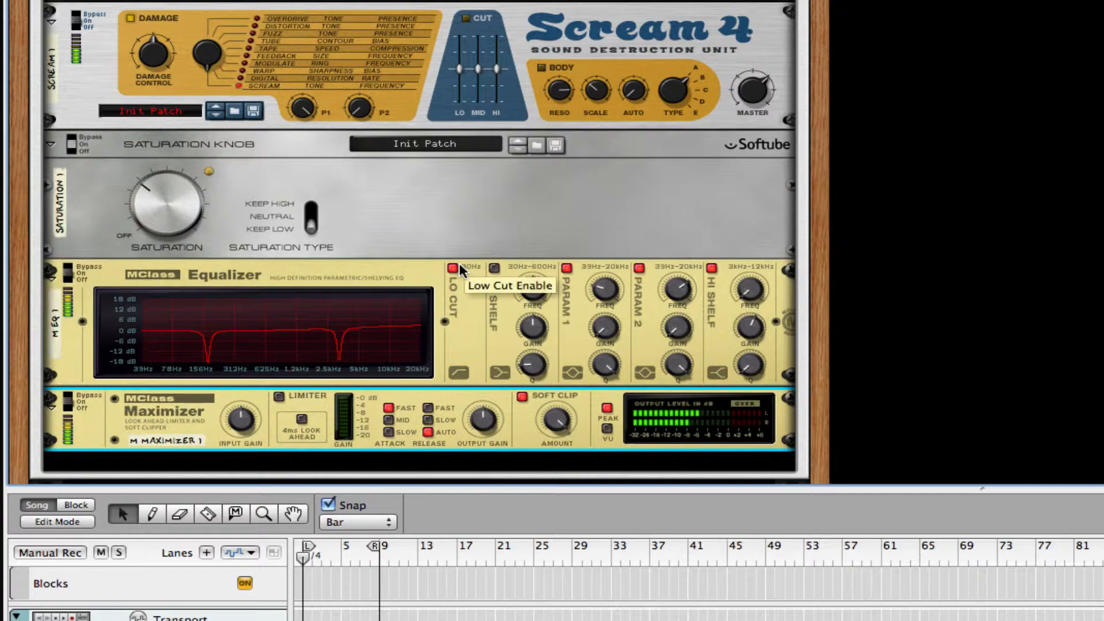
scroll(459, 270, up, 10)
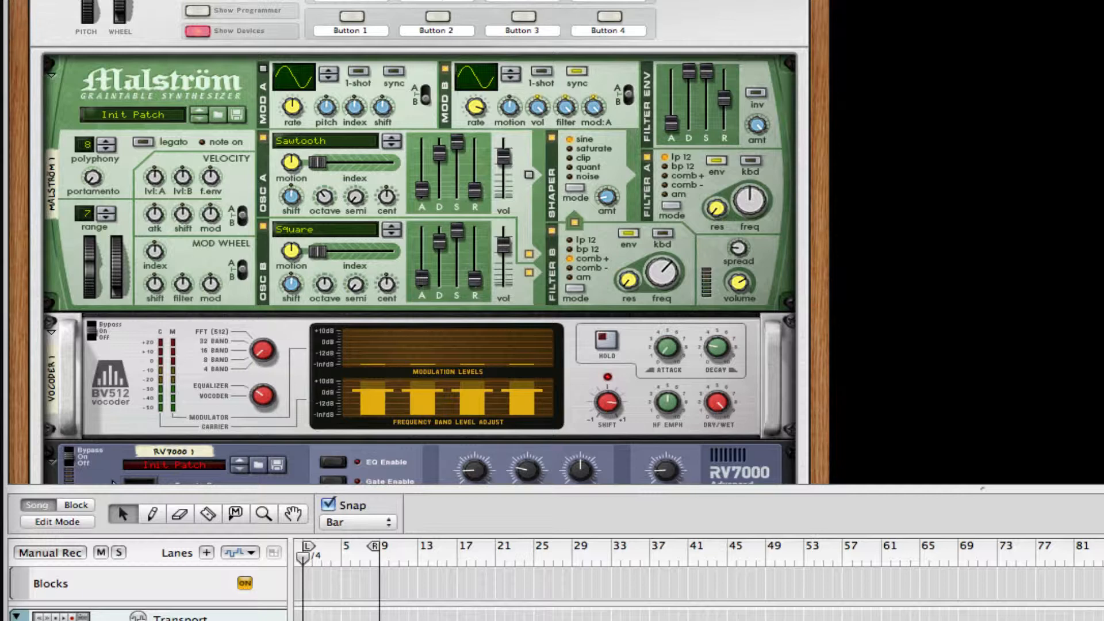
Step: Enable kbd tracking on Malström filters A and B, adjust Osc B shift, and show the Combinator programmer
click(306, 334)
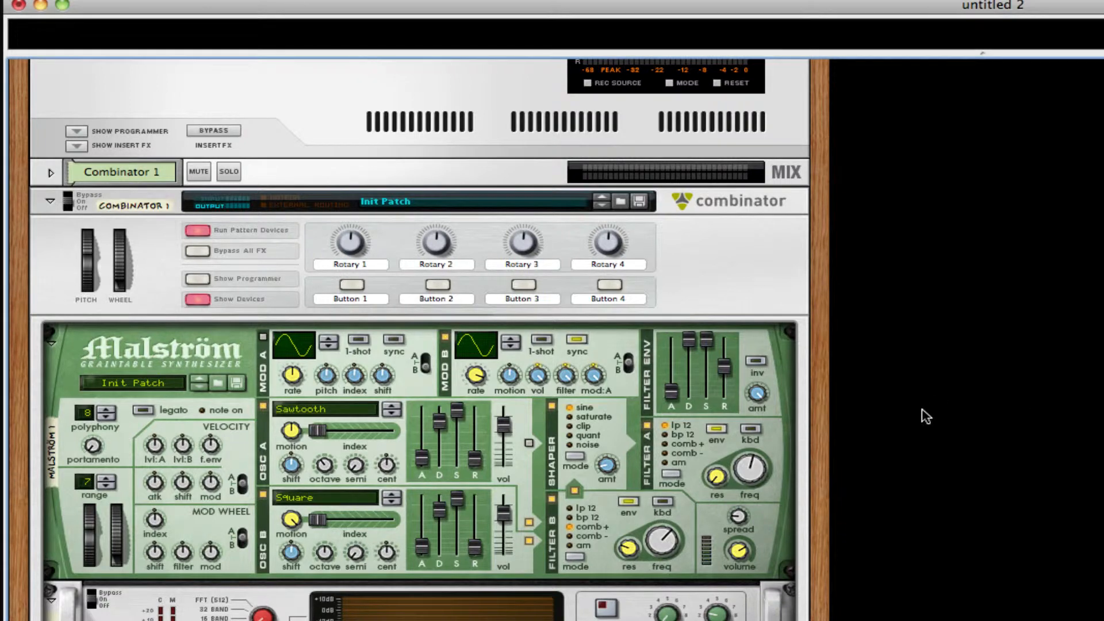
click(751, 428)
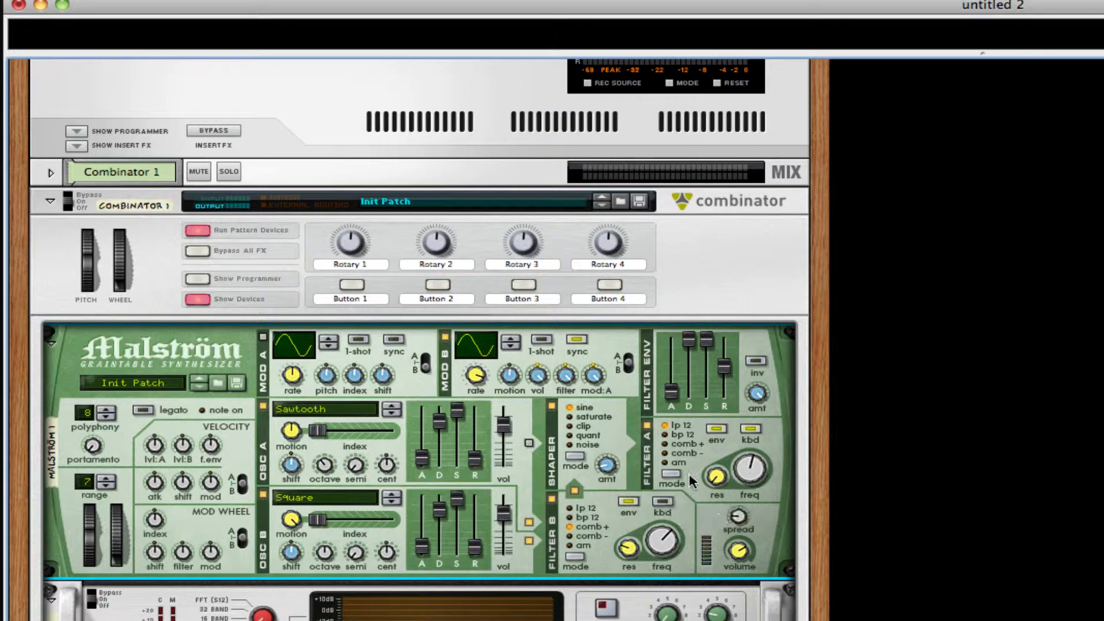
click(663, 501)
drag(288, 544, 287, 541)
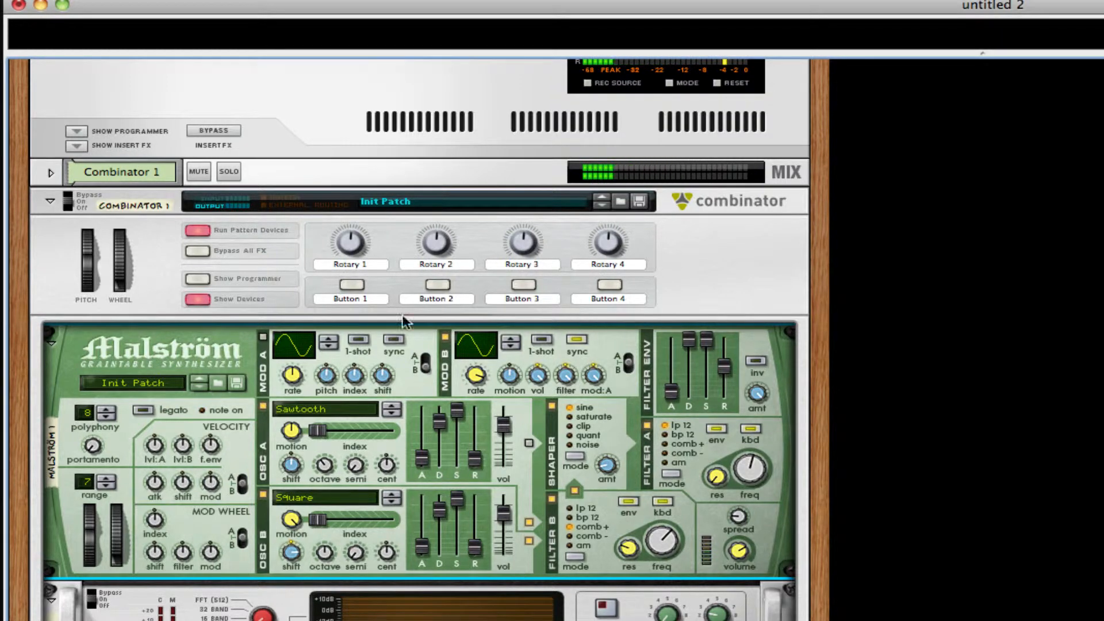
click(205, 279)
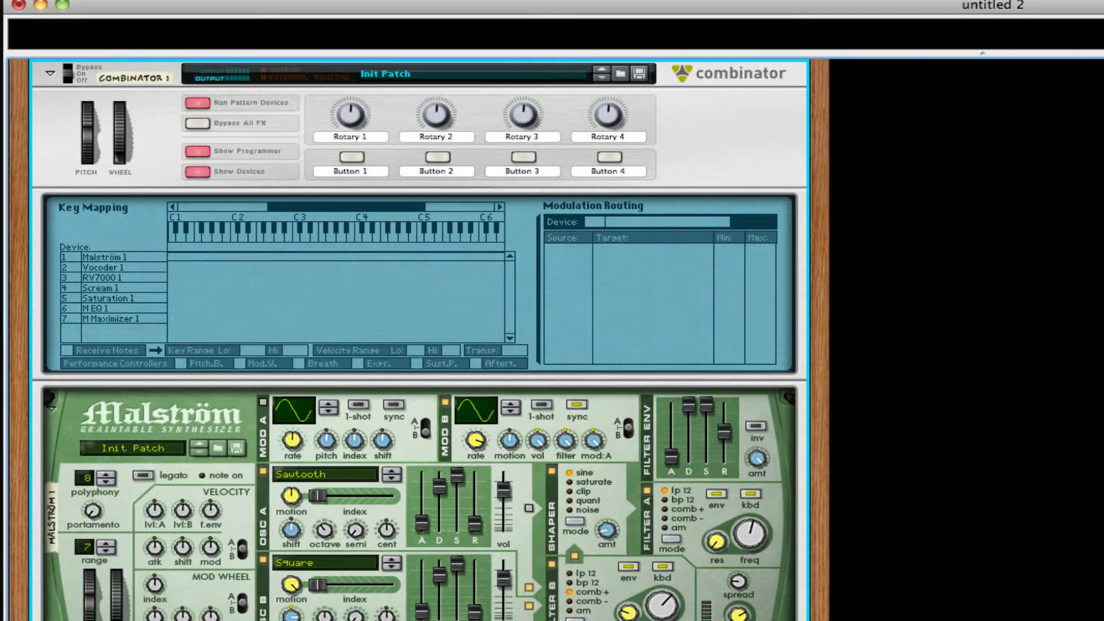
Step: For Malström 1, route Rotary 1 to Modulator B Rate
key(super+Tab)
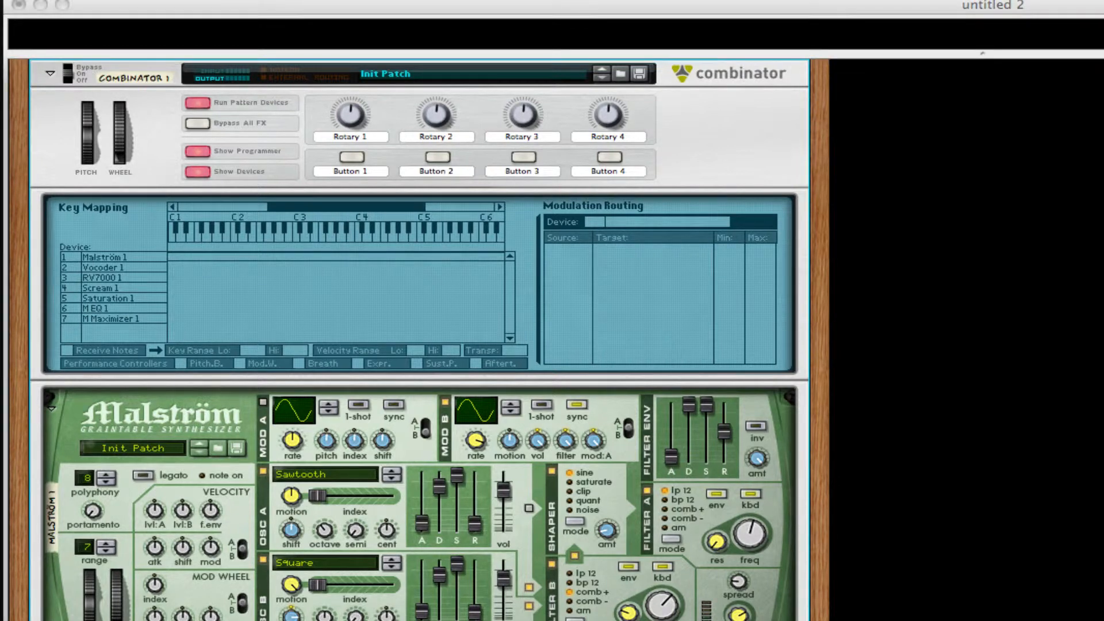
click(382, 295)
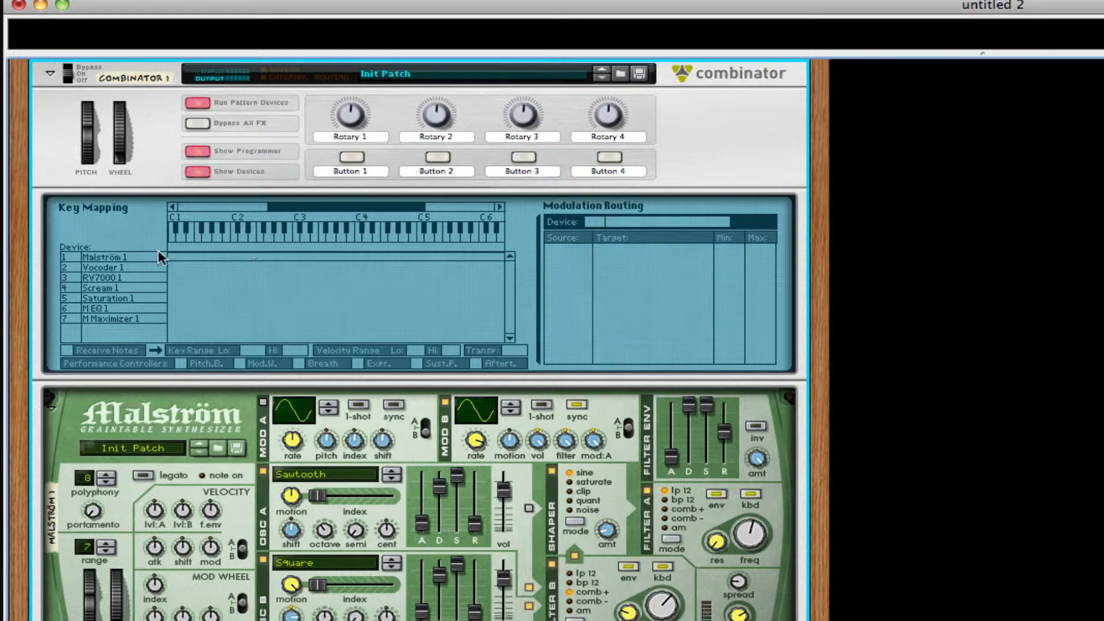
click(130, 257)
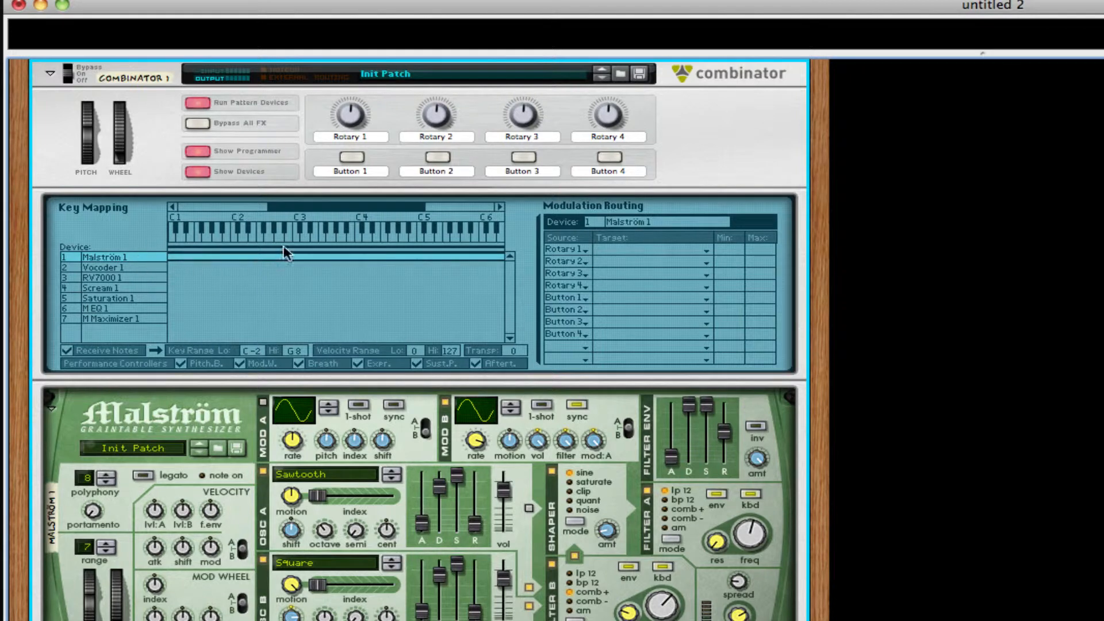
click(632, 248)
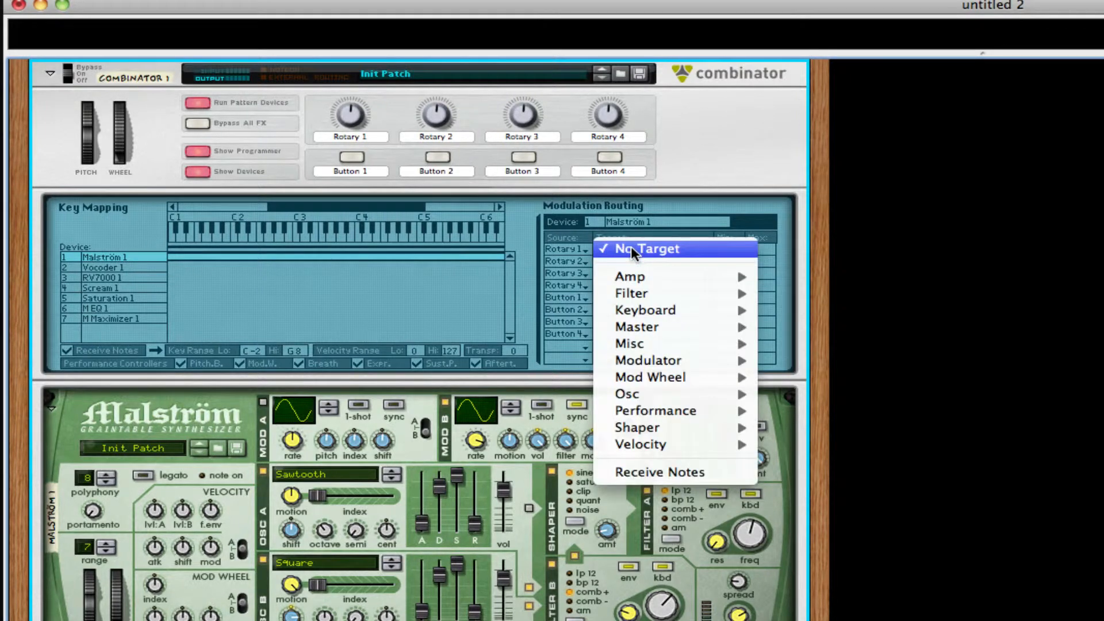
click(631, 248)
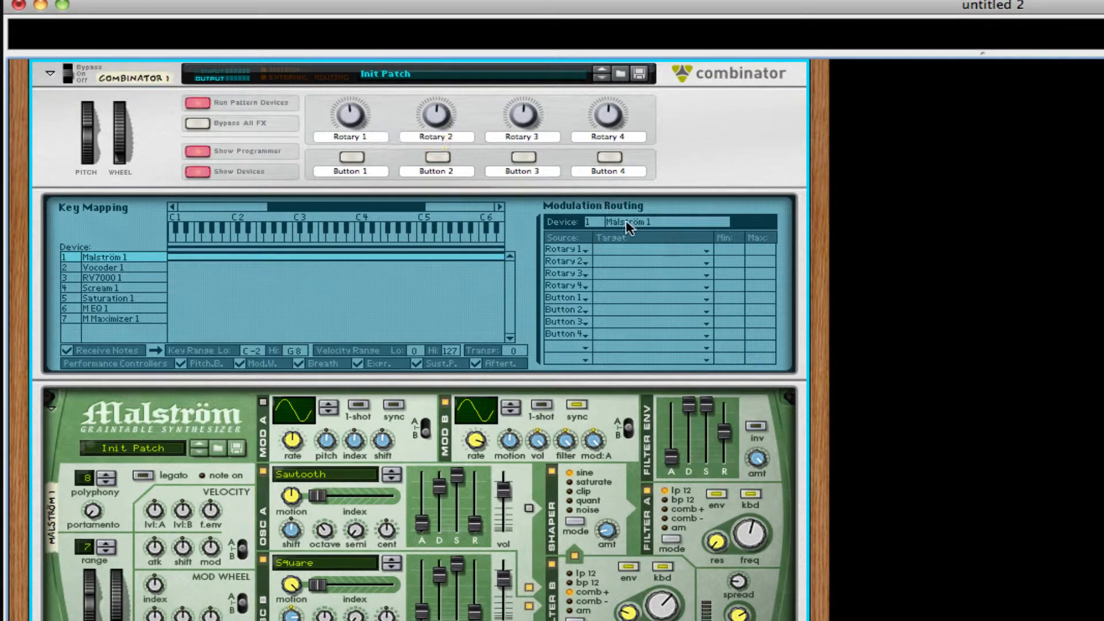
click(620, 251)
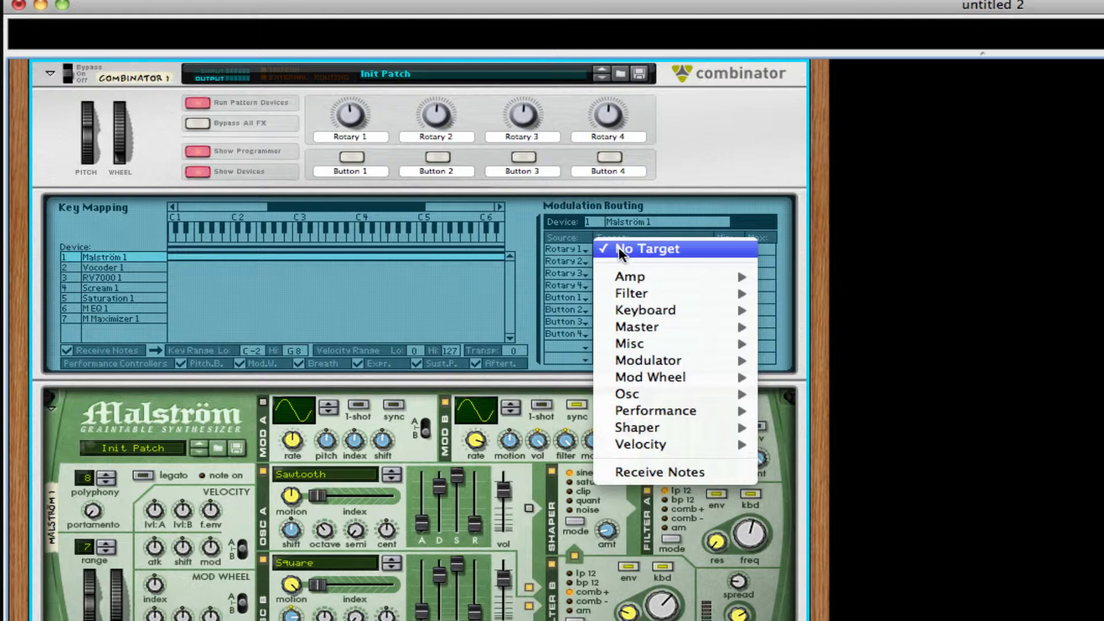
mouse_move(653, 325)
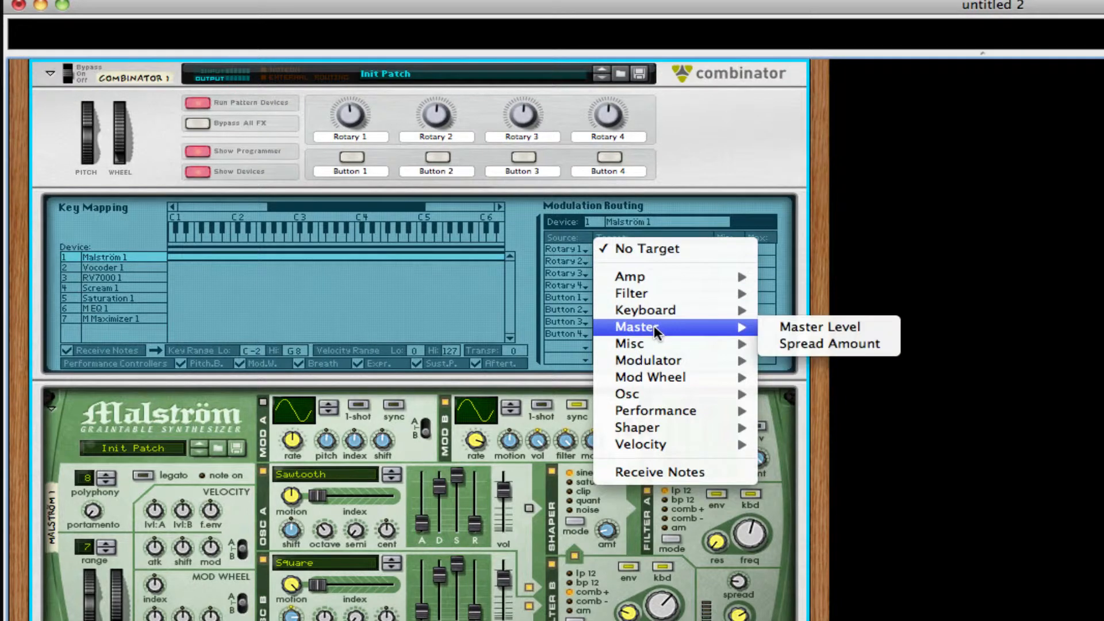
mouse_move(661, 358)
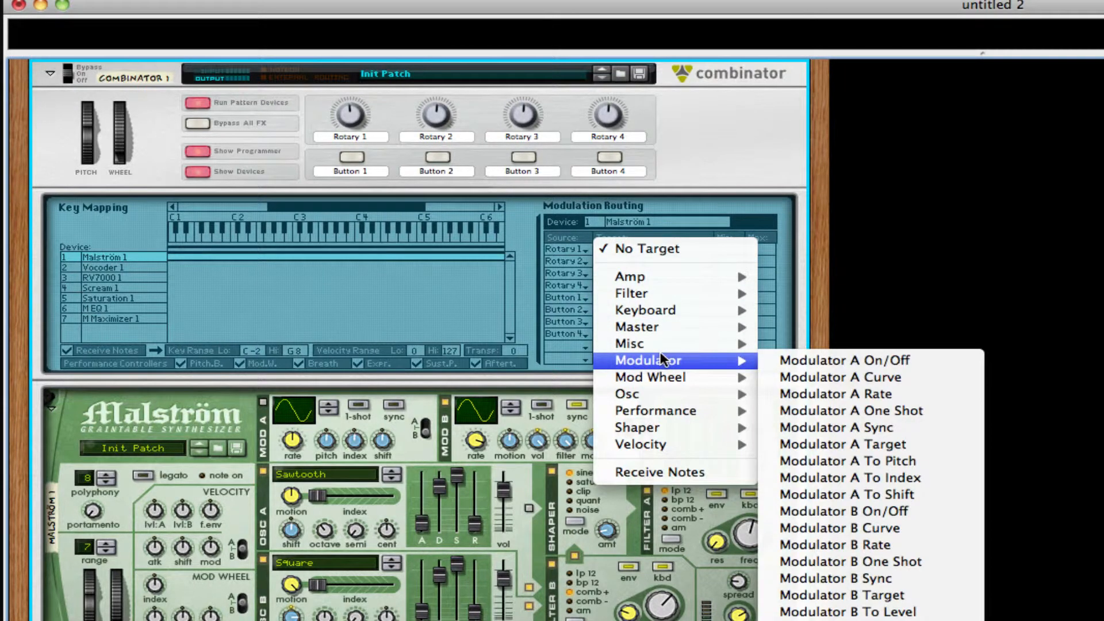
click(852, 546)
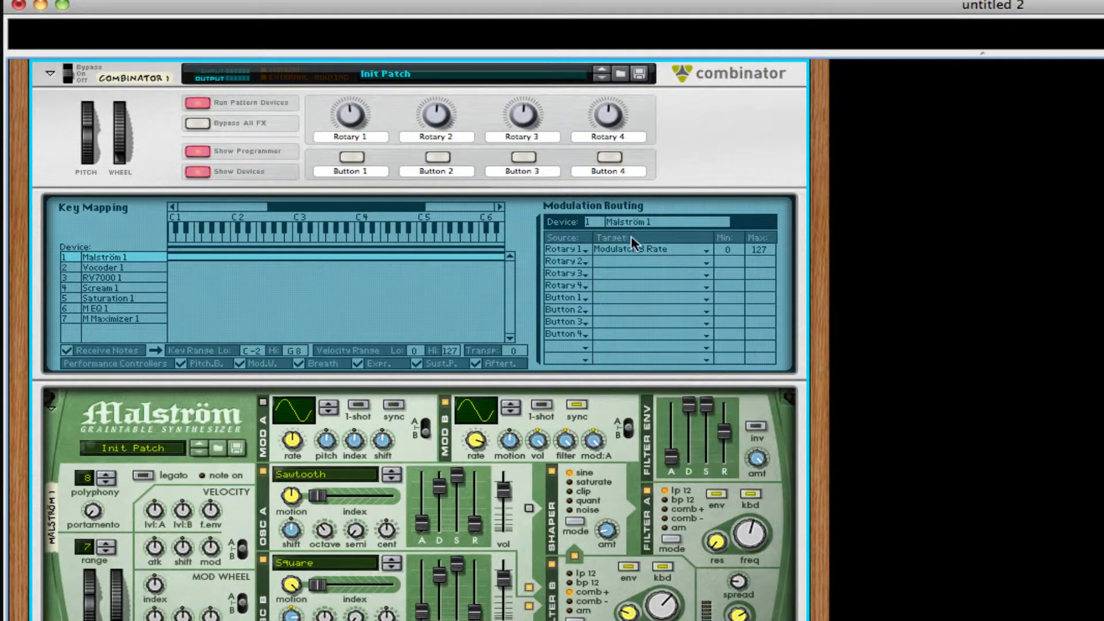
Step: Rename the Rotary 1 label to 'Mod B Rate'
double_click(351, 133)
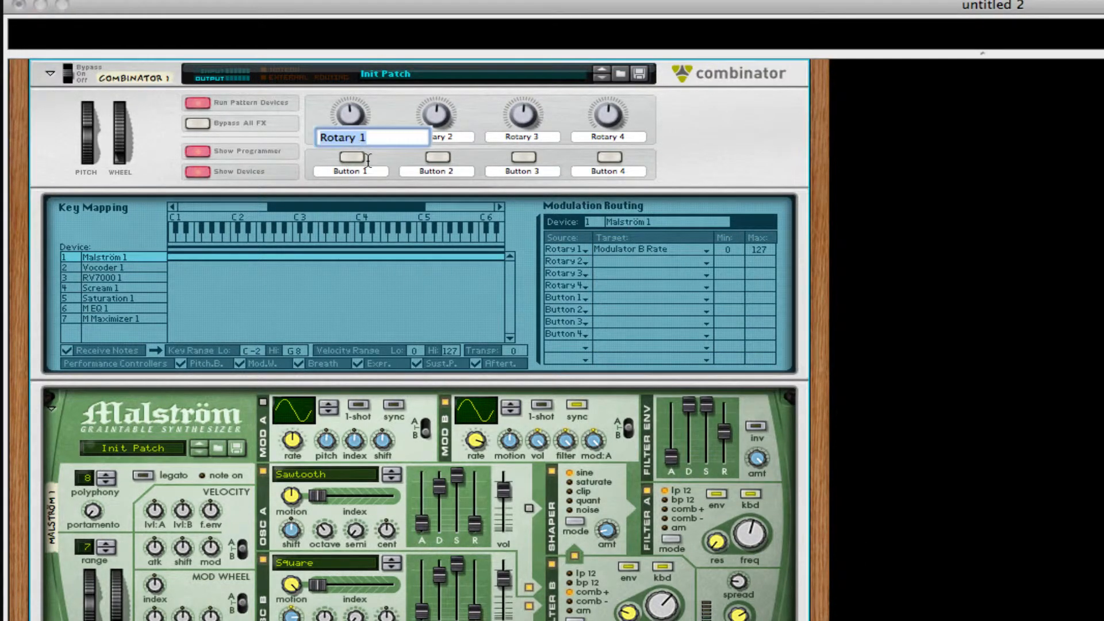
text(Mod B Rate)
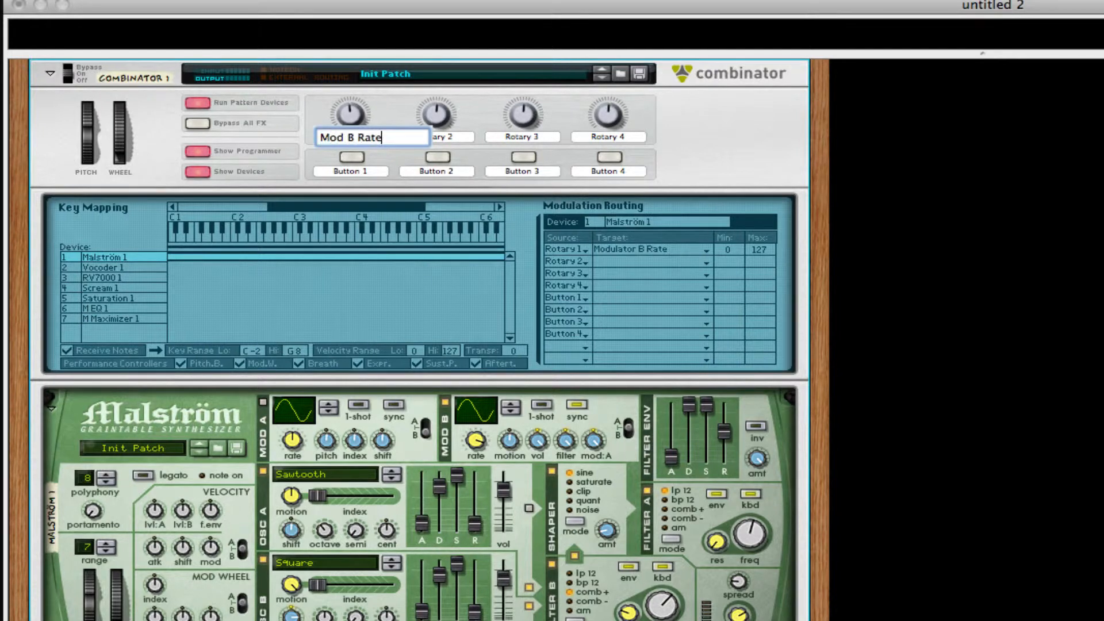
key(Return)
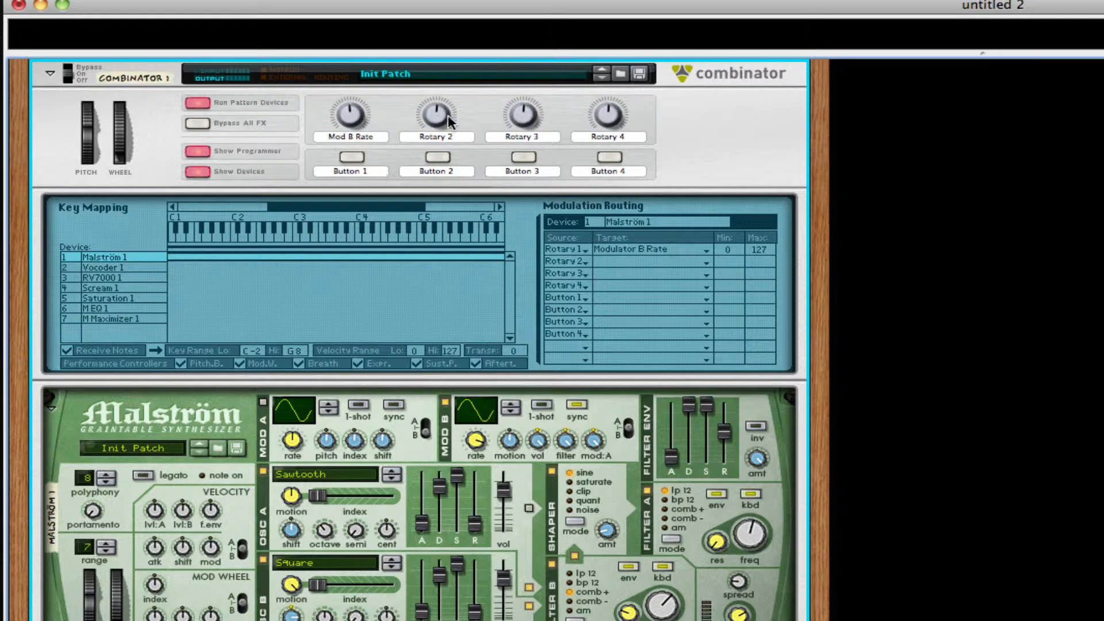
mouse_move(444, 116)
Step: Route Rotary 2 to Modulator A Rate and Button 1 to Modulator A On/Off
click(612, 262)
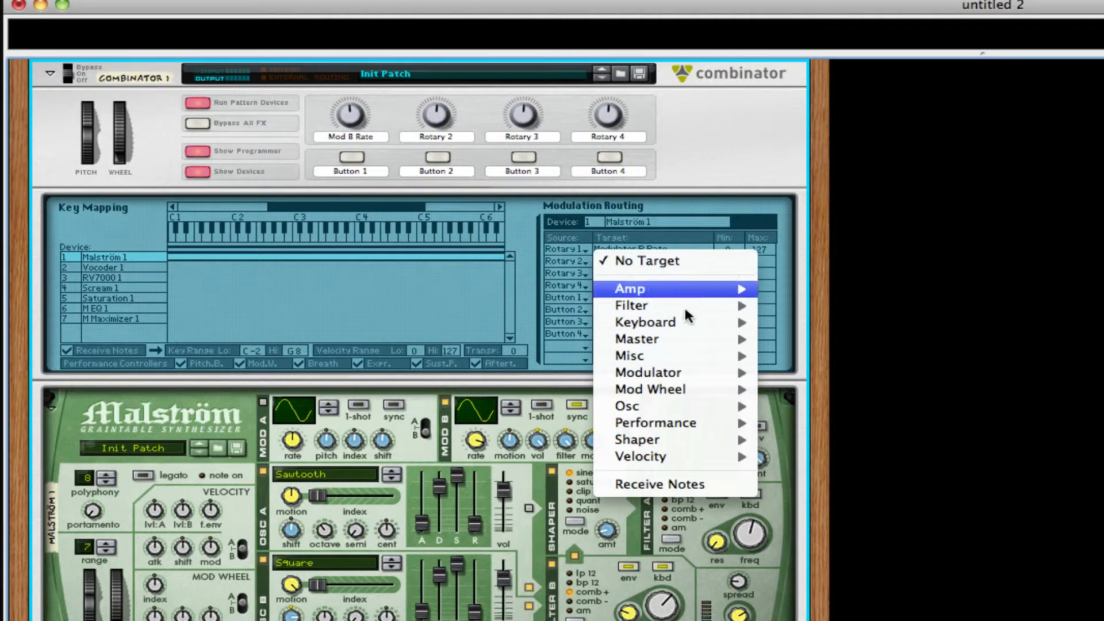
mouse_move(687, 306)
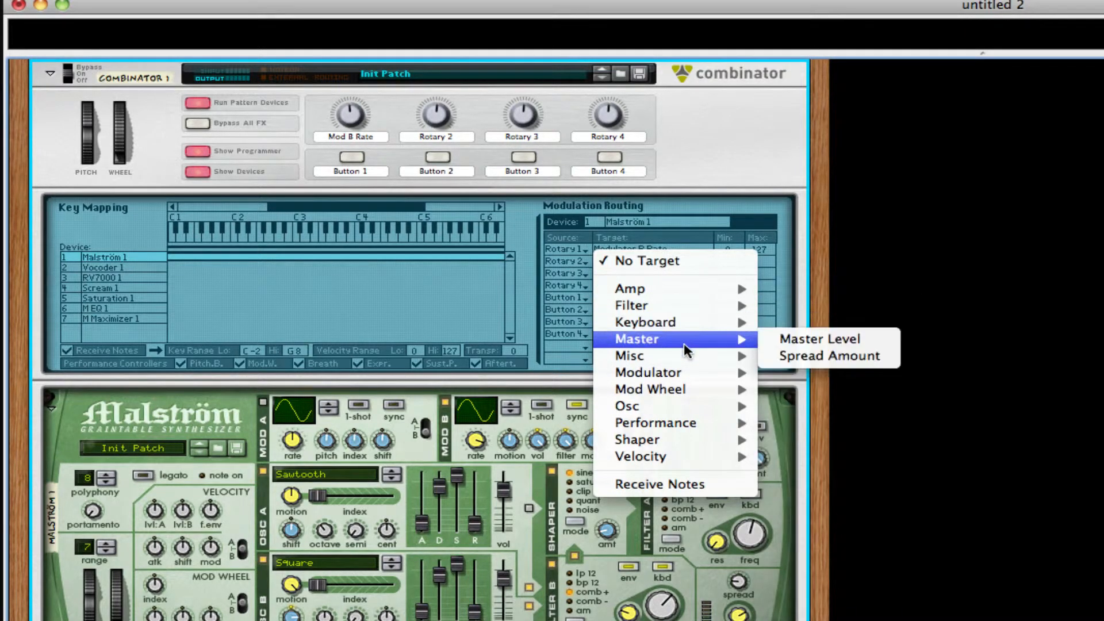
mouse_move(688, 356)
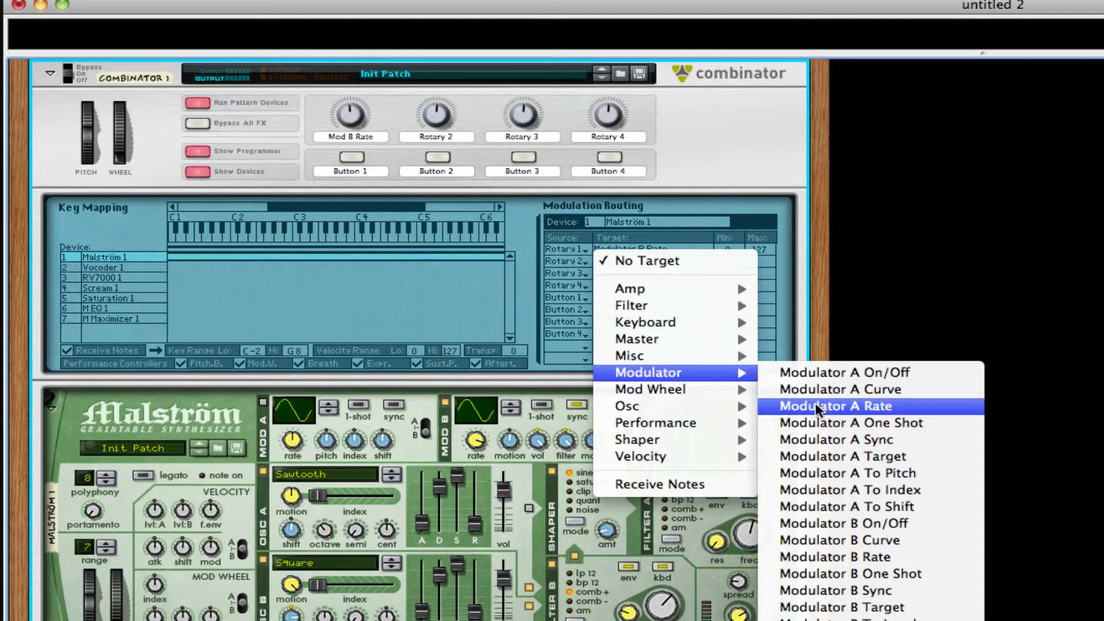
click(815, 404)
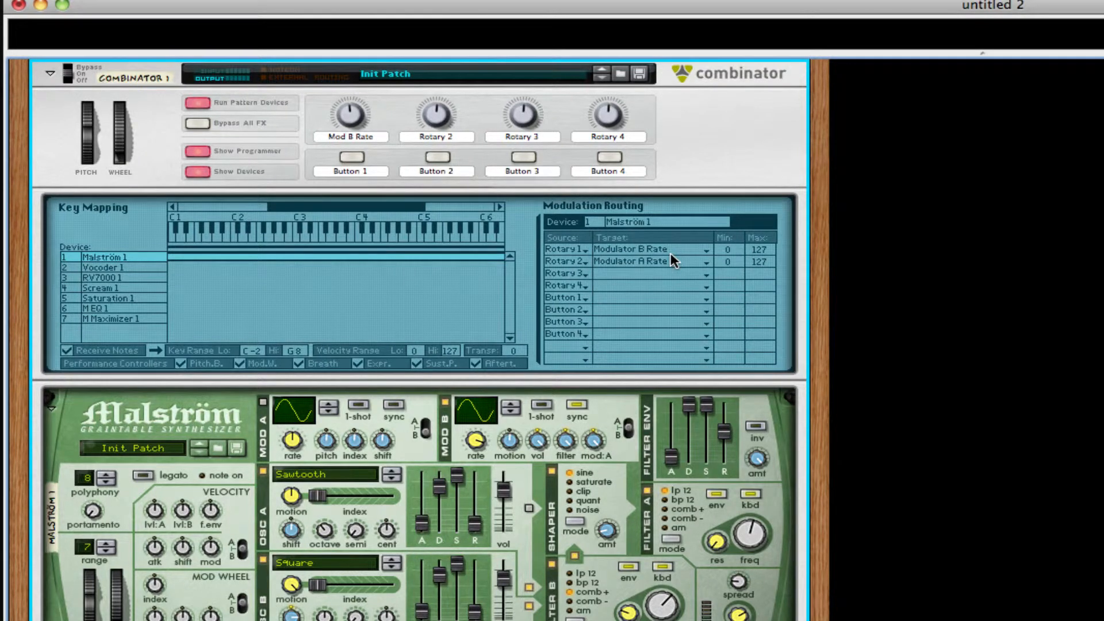
click(625, 298)
mouse_move(708, 407)
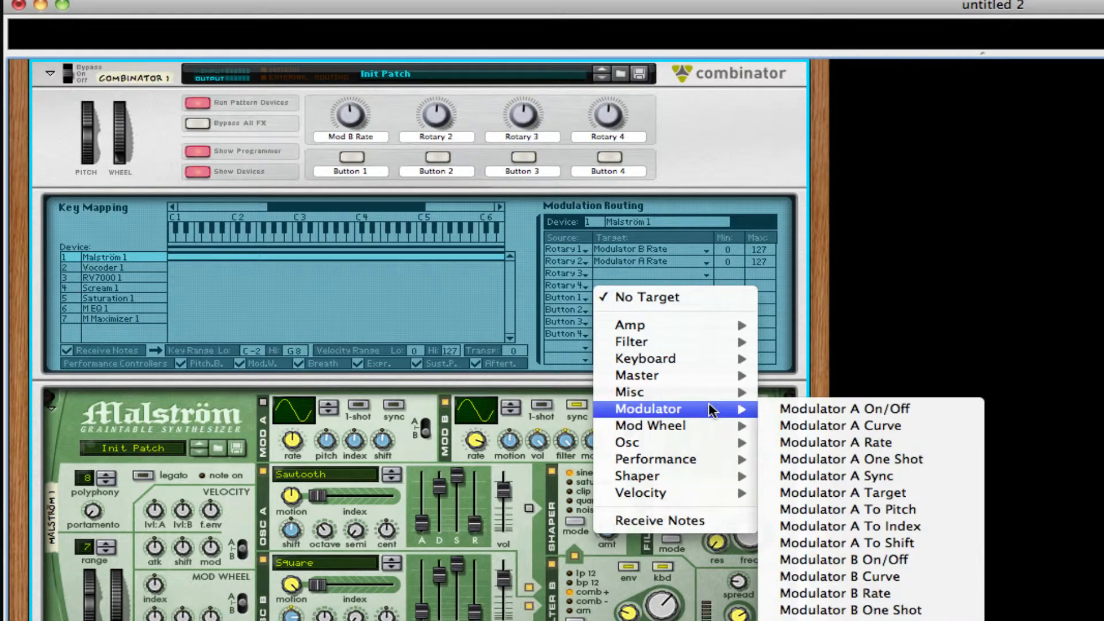
click(760, 404)
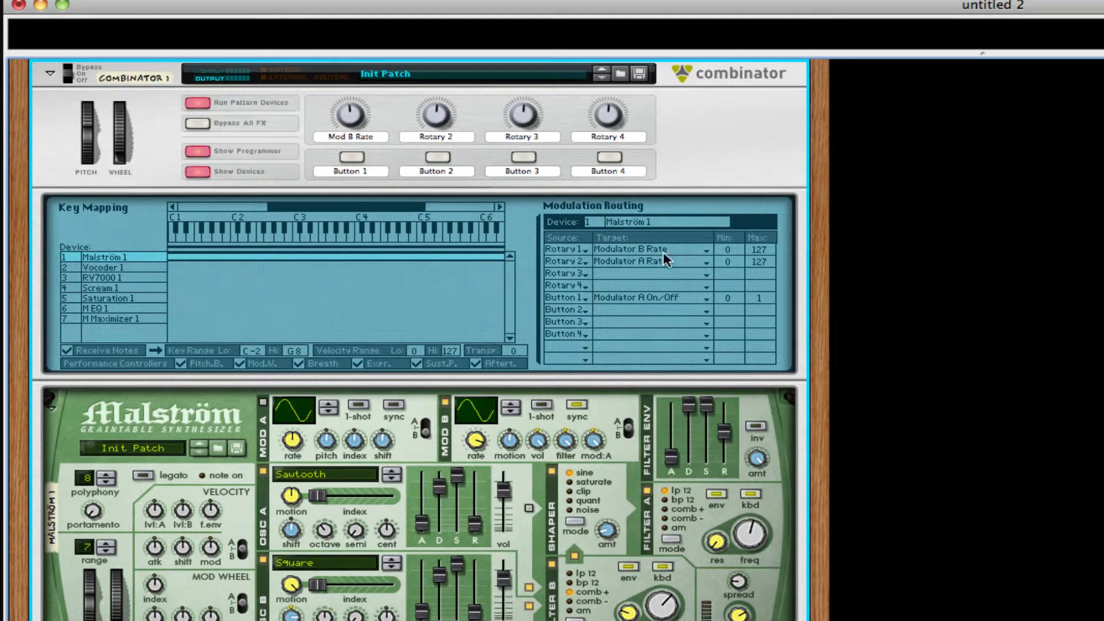
Step: Label the second button 'Mod A On/Off' and the second rotary 'Mod A Rate'
double_click(450, 171)
text(M)
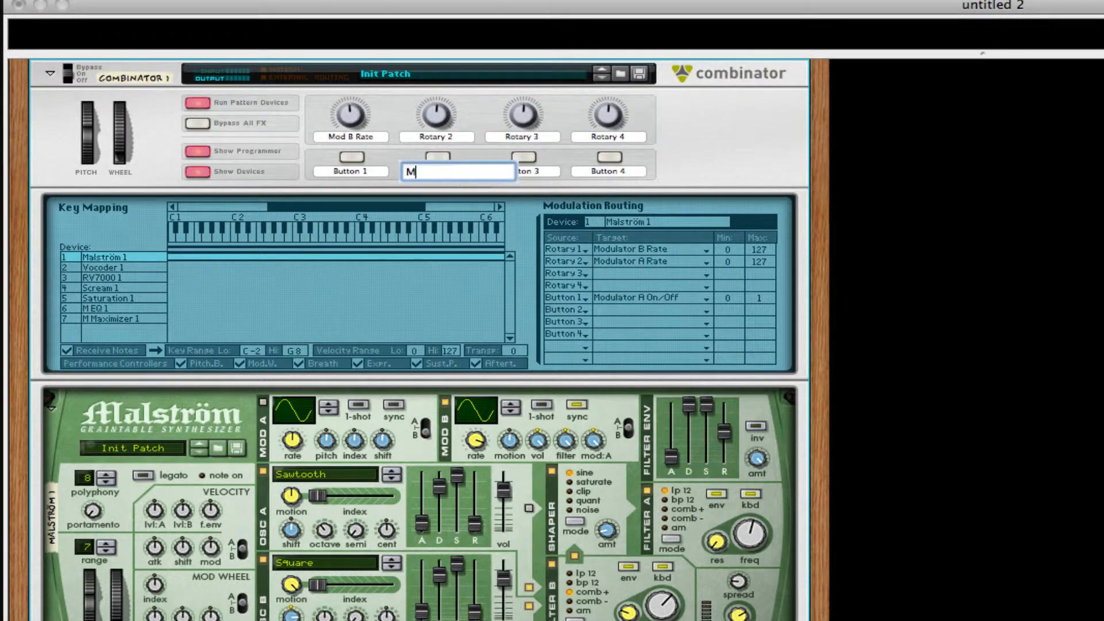
text(od A On/Off)
key(Return)
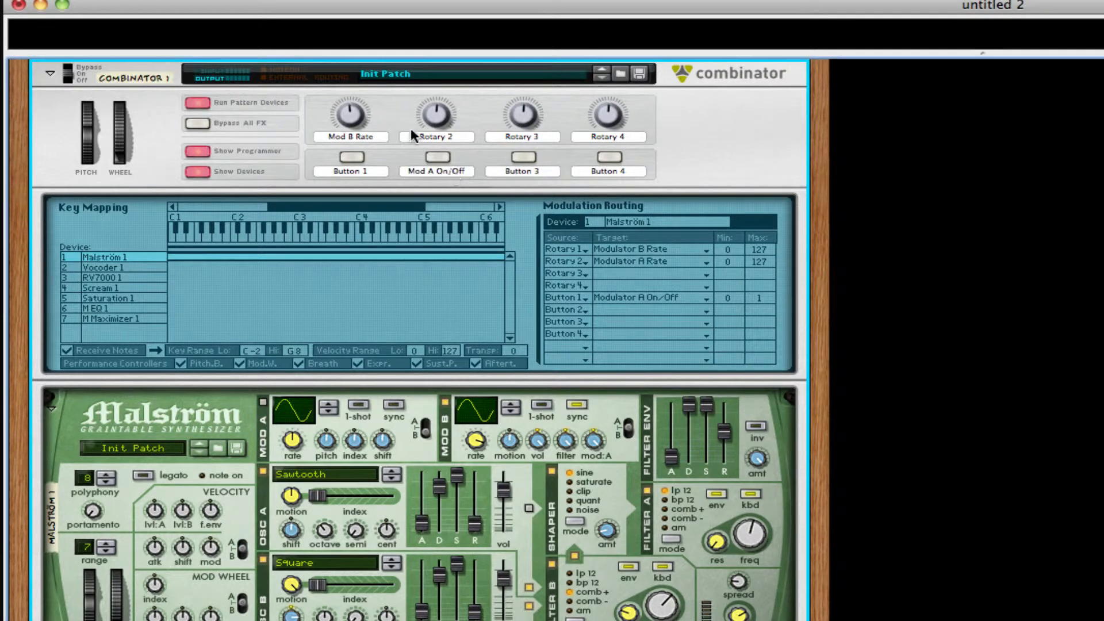
double_click(426, 137)
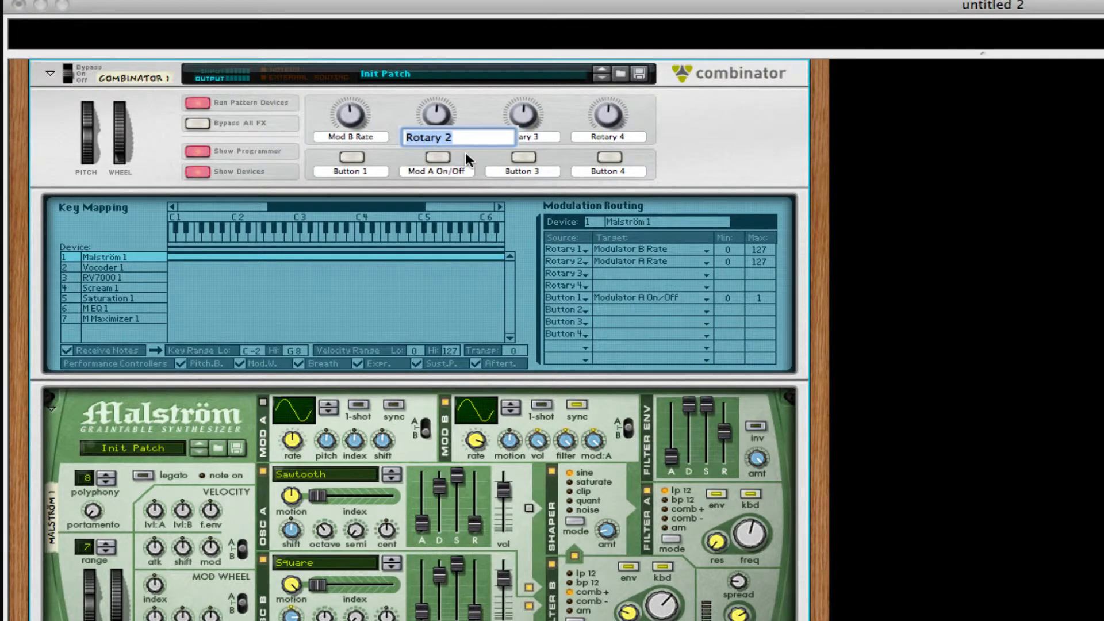
text(Mod A Rate)
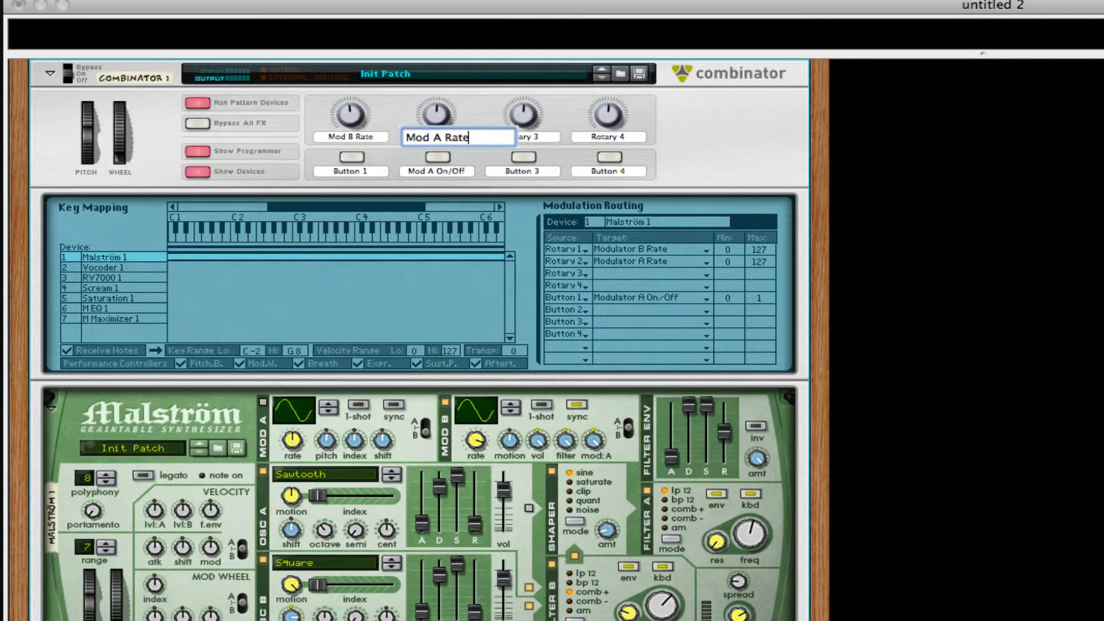
key(Return)
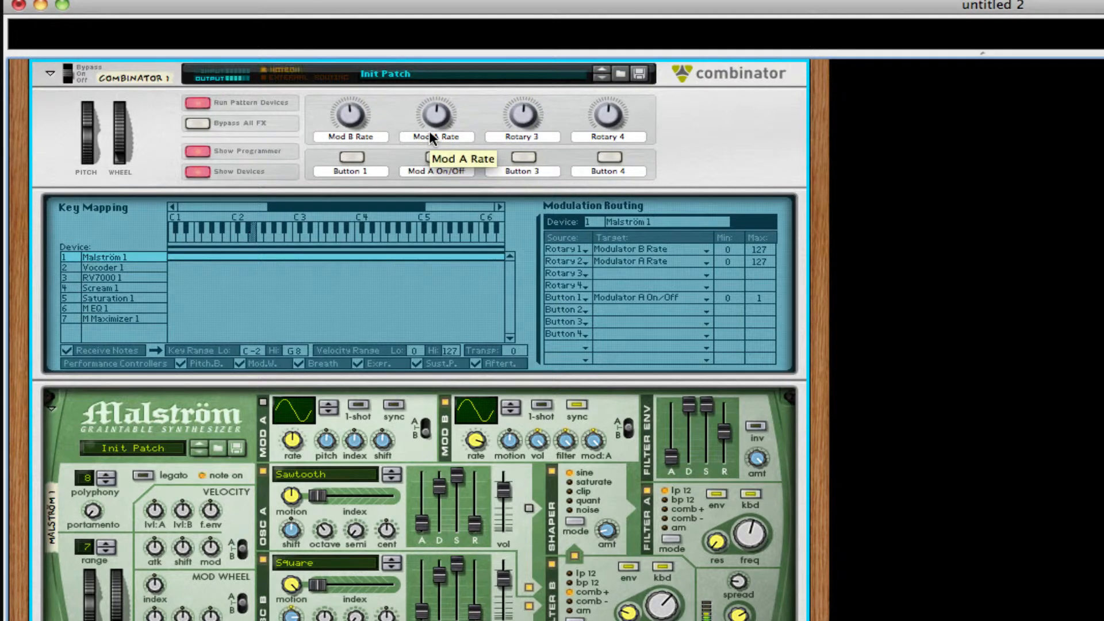
Step: Test Modulator A by toggling it on and off with Mod A Rate at 82
click(437, 158)
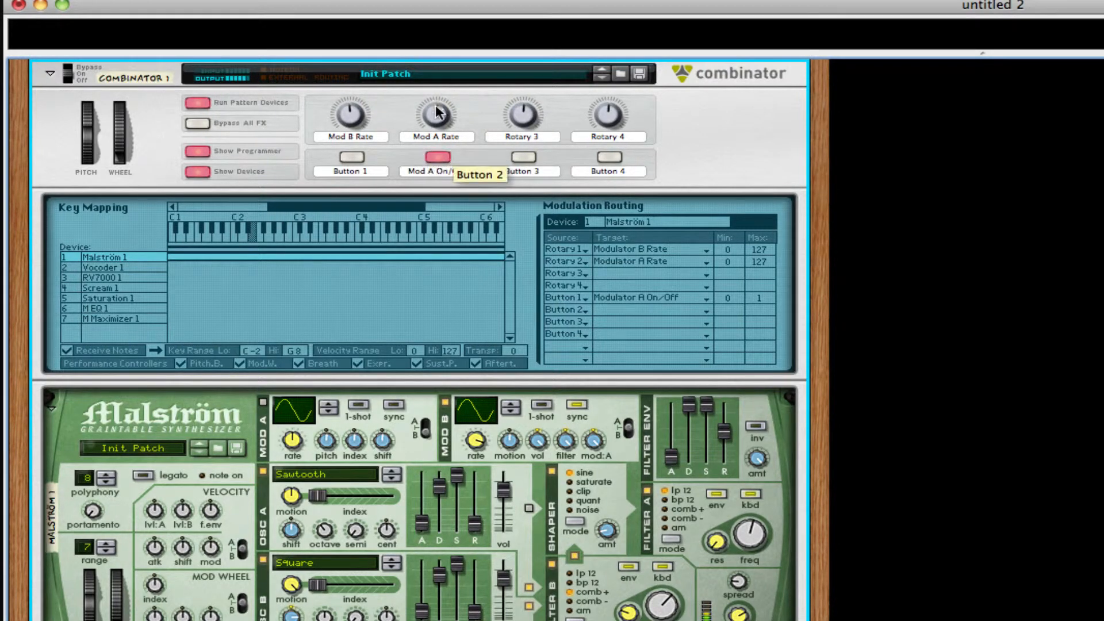
mouse_move(437, 116)
mouse_down()
mouse_move(438, 99)
mouse_move(436, 119)
mouse_up()
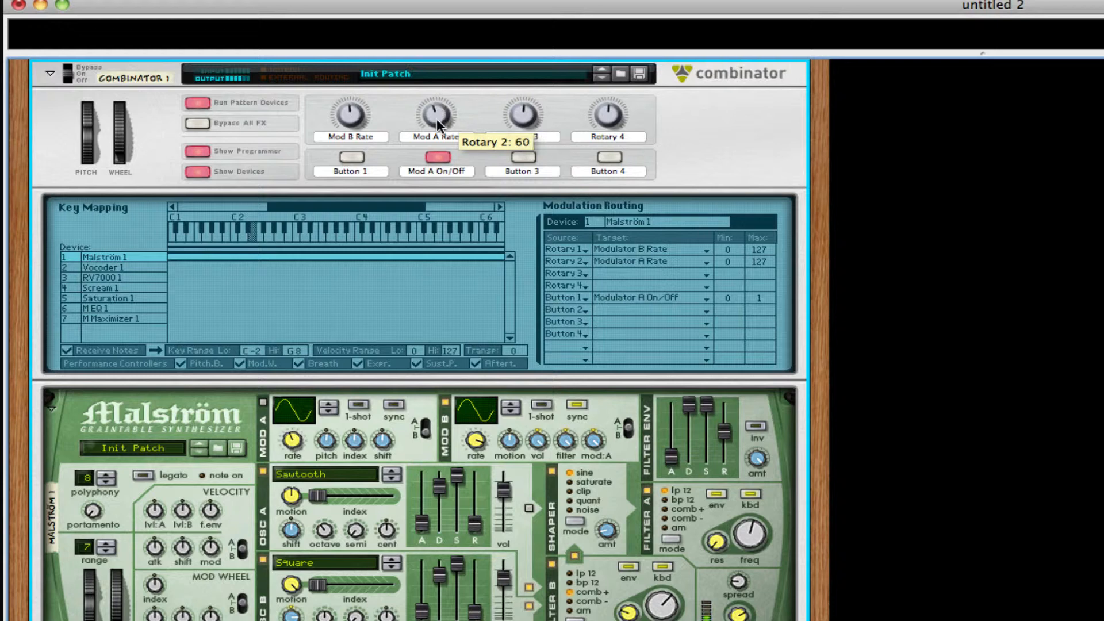
click(437, 157)
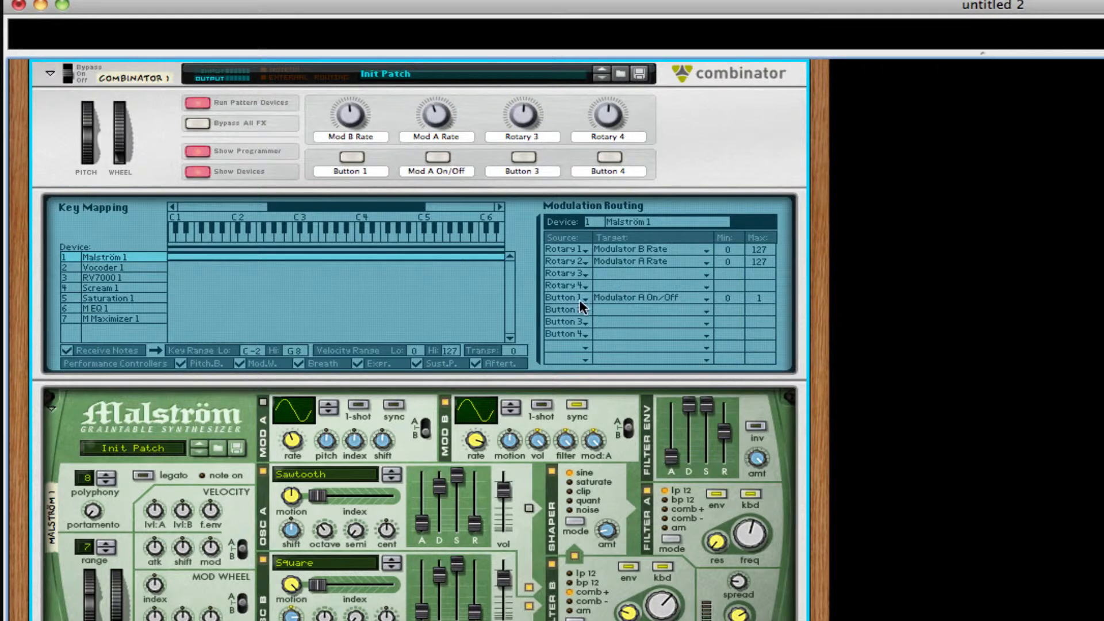
Step: Route the second button to Malström's Modulator A On/Off and switch it on
click(600, 315)
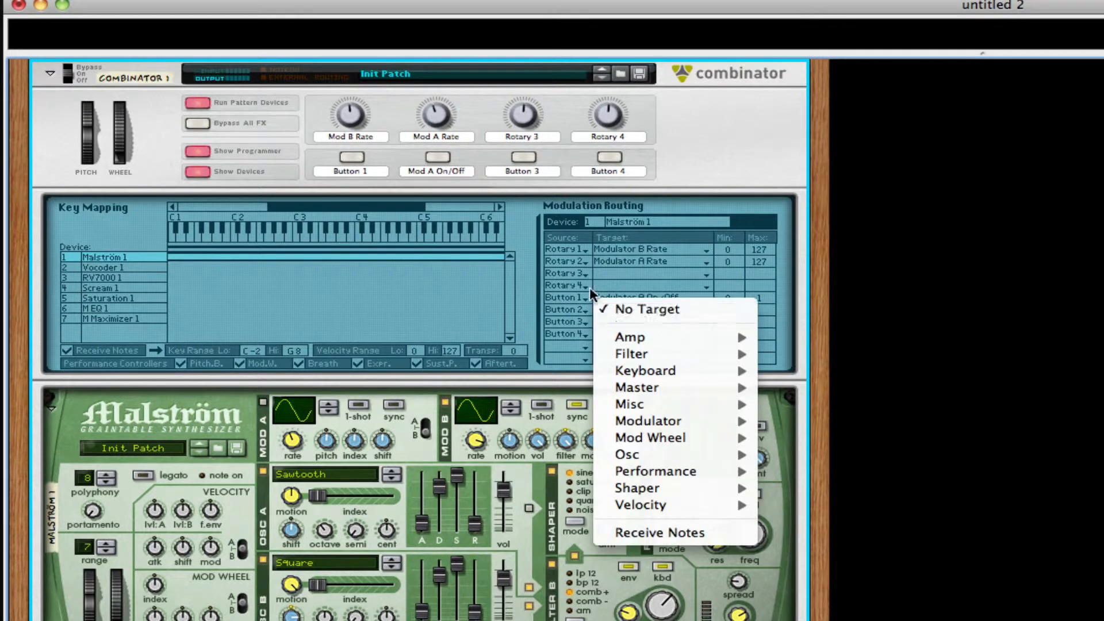
click(590, 296)
click(637, 309)
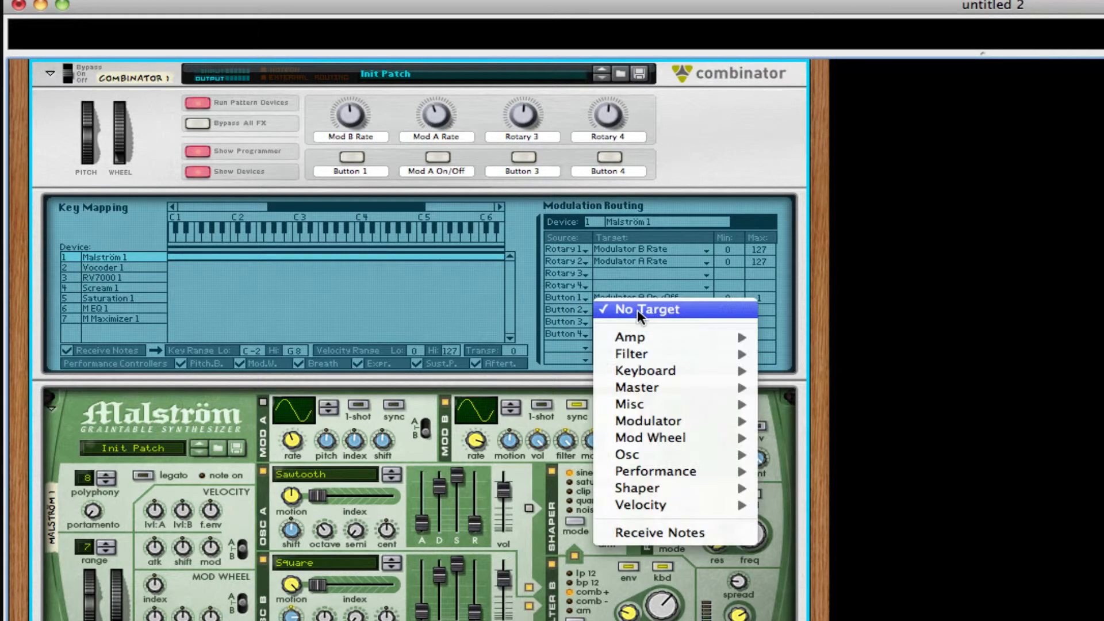
mouse_move(709, 422)
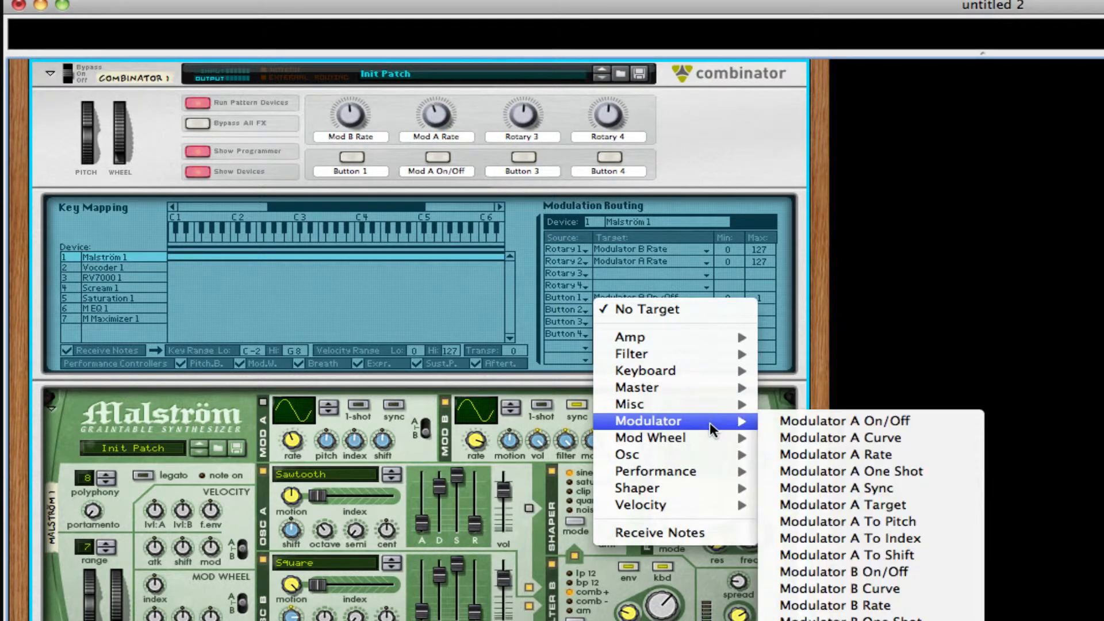
click(800, 421)
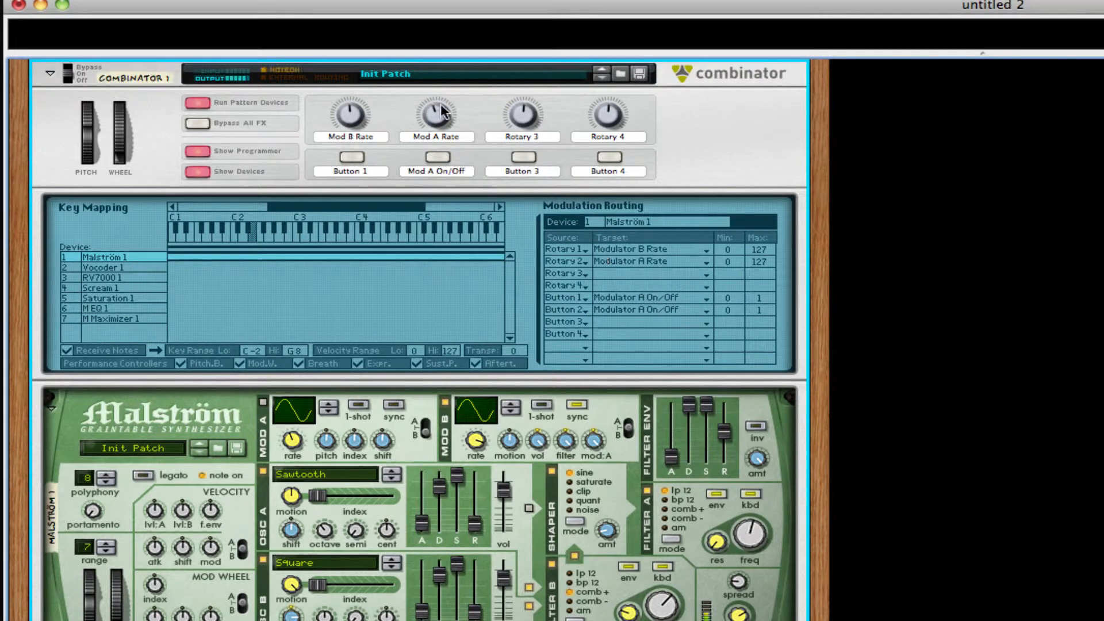
click(438, 156)
Step: Sweep Mod A Rate, set Mod A pitch to -64, adjust its shift, then raise Mod B Rate to 114
drag(433, 115, 433, 86)
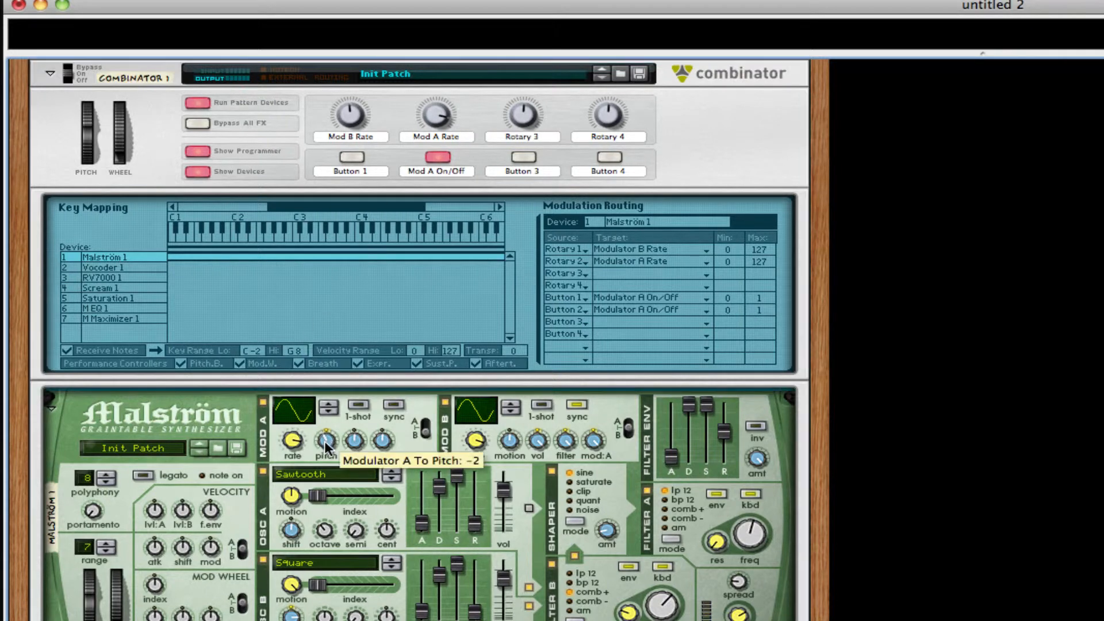
drag(324, 442, 322, 447)
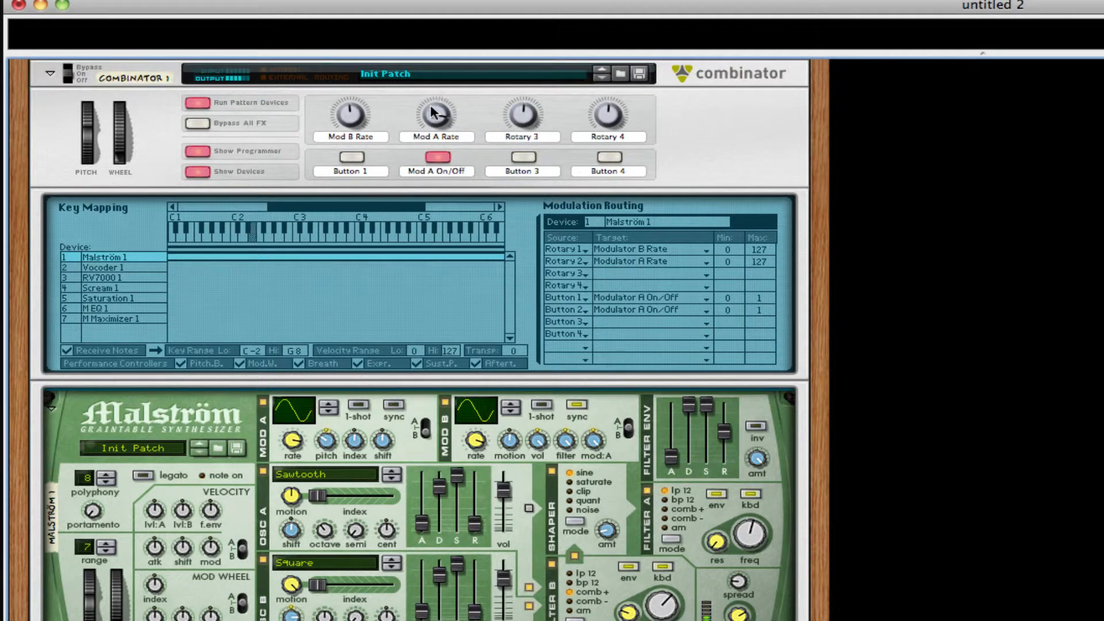
drag(431, 108, 418, 153)
drag(324, 436, 329, 403)
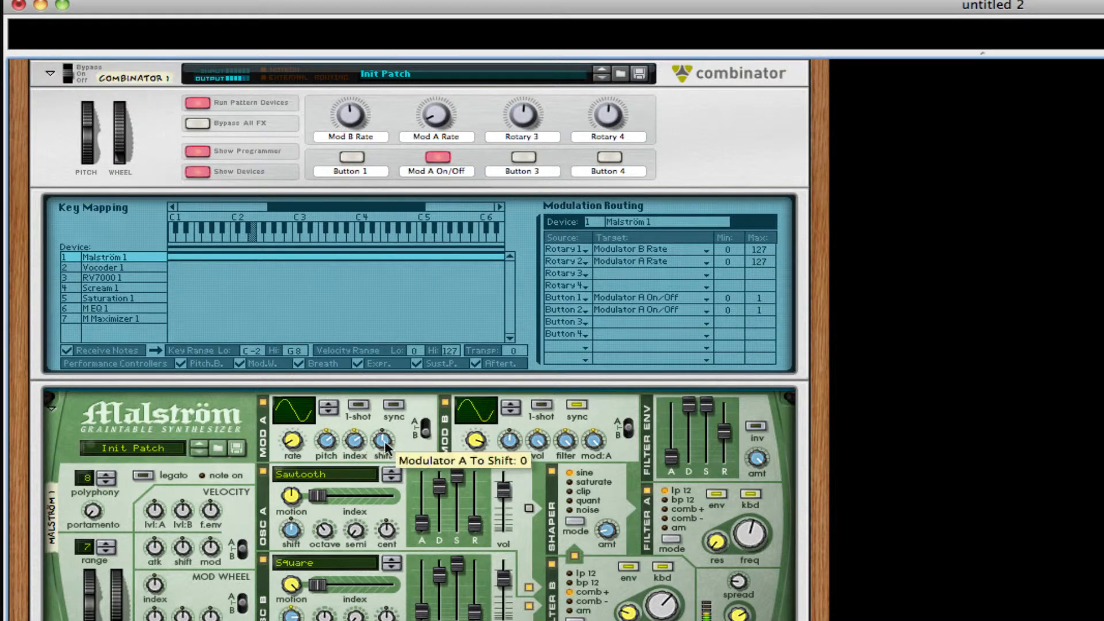
mouse_move(385, 444)
mouse_down()
mouse_move(381, 471)
mouse_move(374, 450)
mouse_up()
drag(434, 112, 423, 176)
click(437, 157)
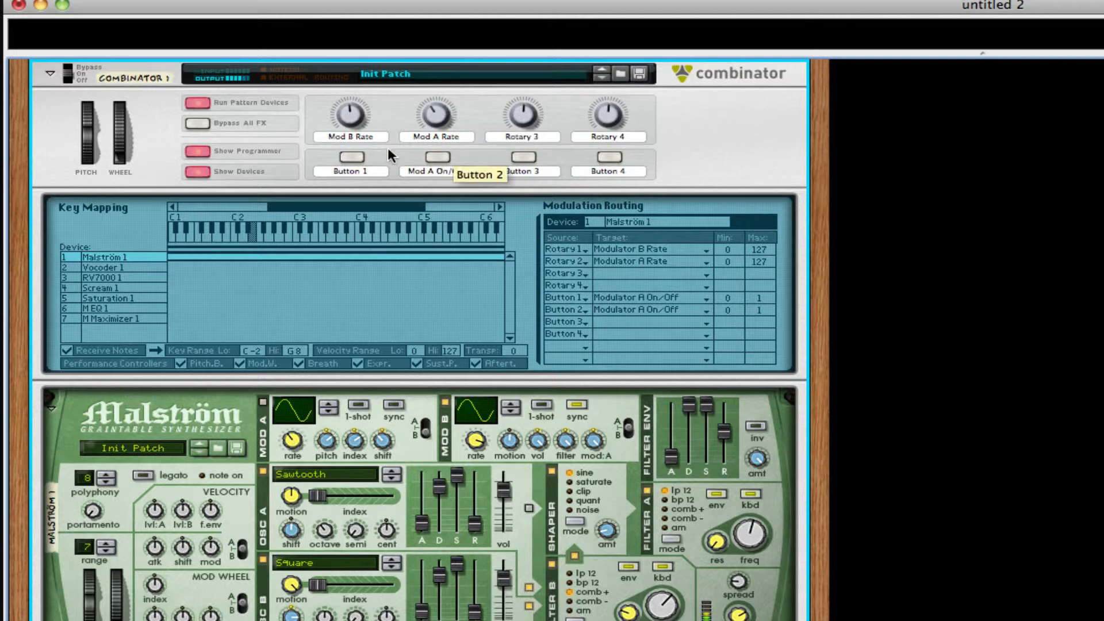
drag(351, 106, 353, 90)
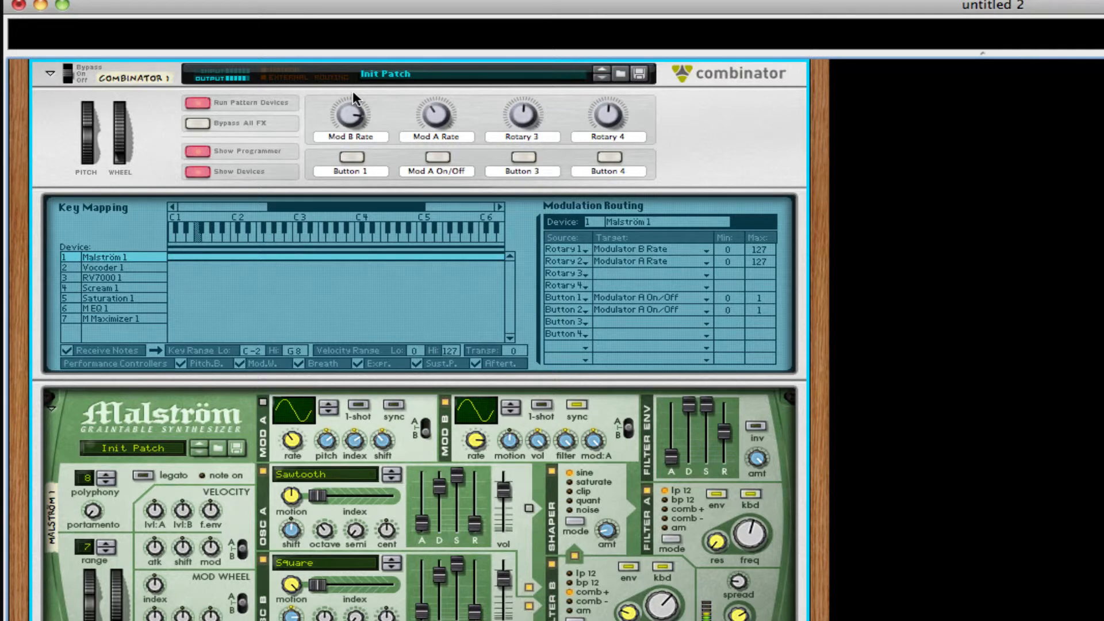
drag(354, 110, 355, 108)
Step: For RV7000 1, route Rotary 4 to the Master Dry/Wet parameter
click(100, 277)
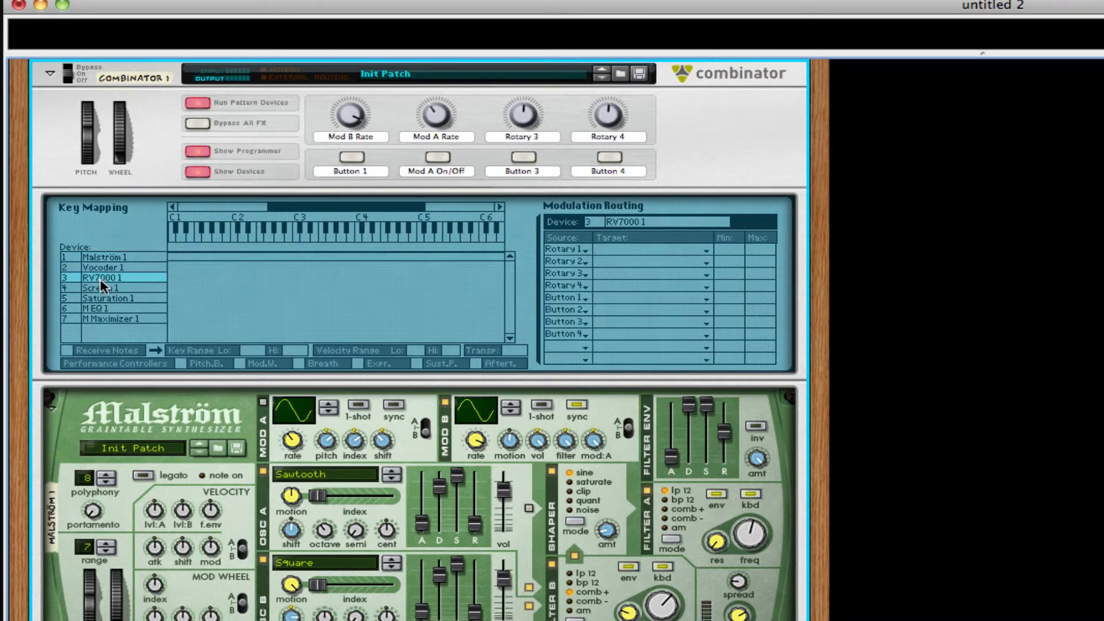
click(634, 283)
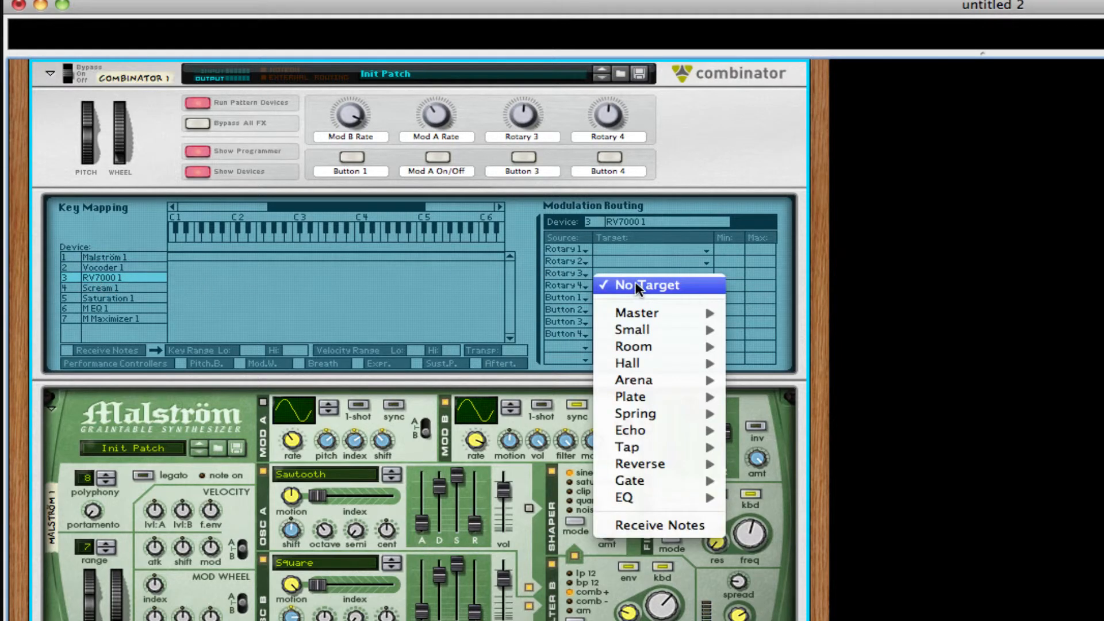
mouse_move(667, 364)
mouse_move(685, 310)
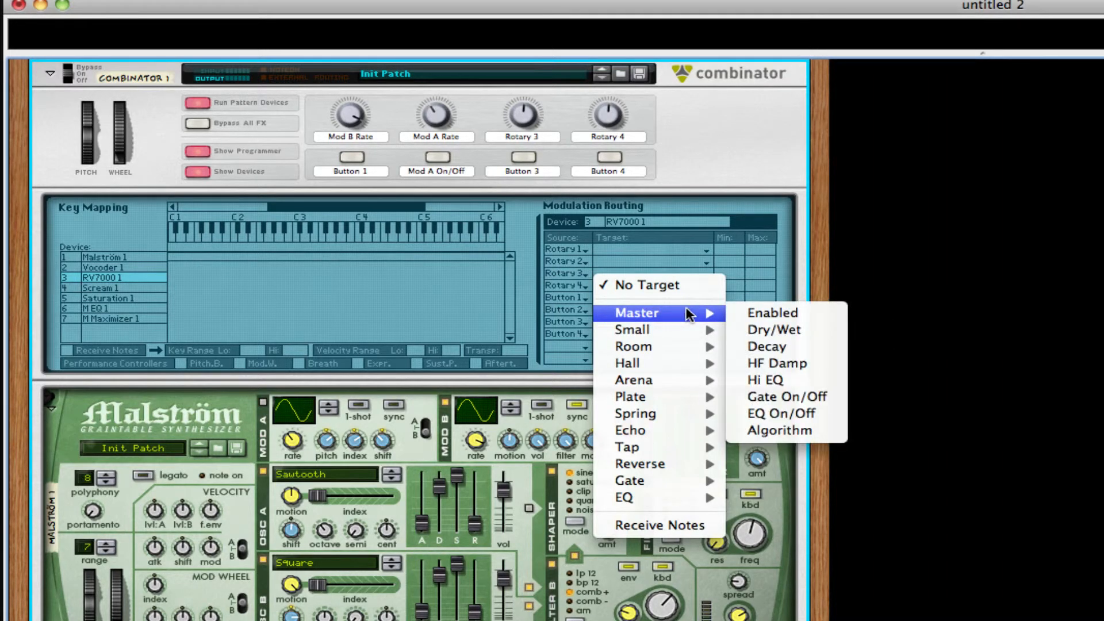
click(765, 331)
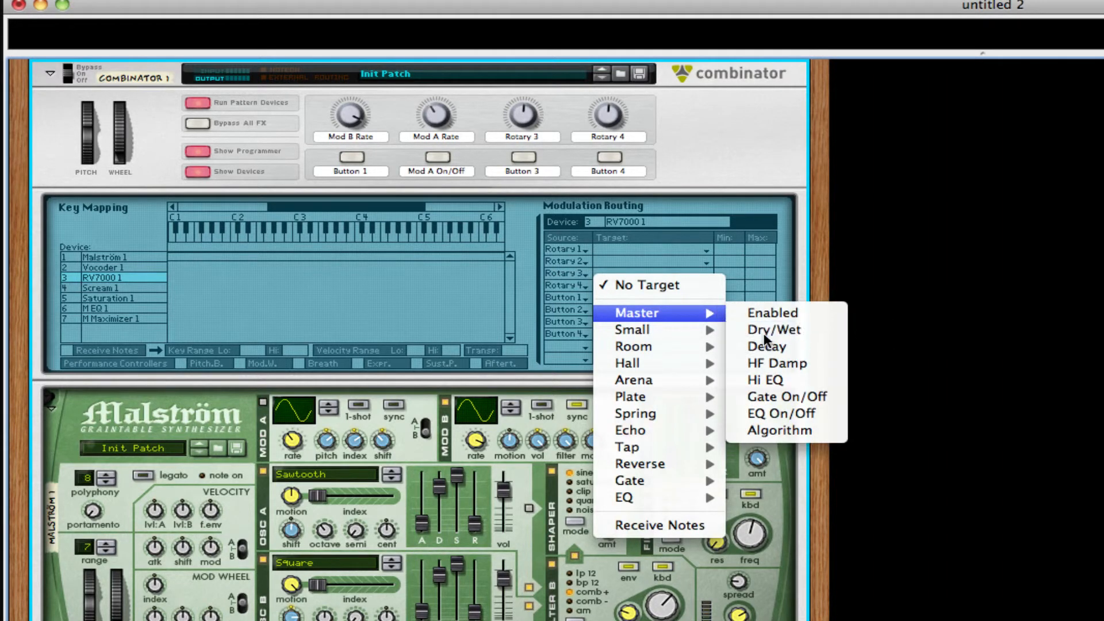
Step: Rename the Rotary 4 label to 'Verb'
double_click(602, 137)
text(Verb)
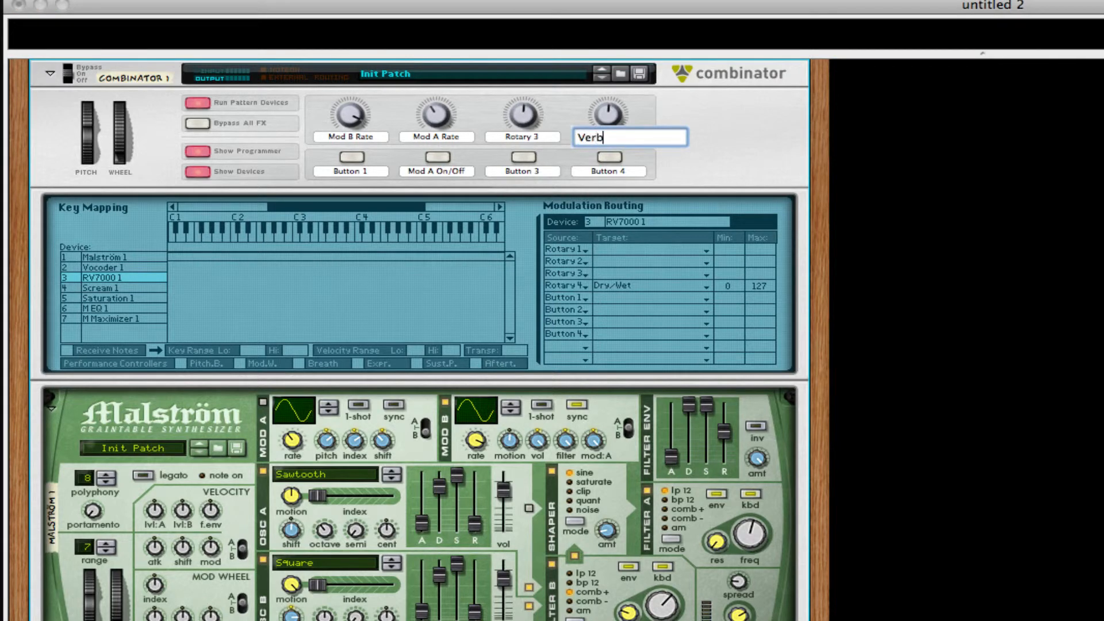
key(Return)
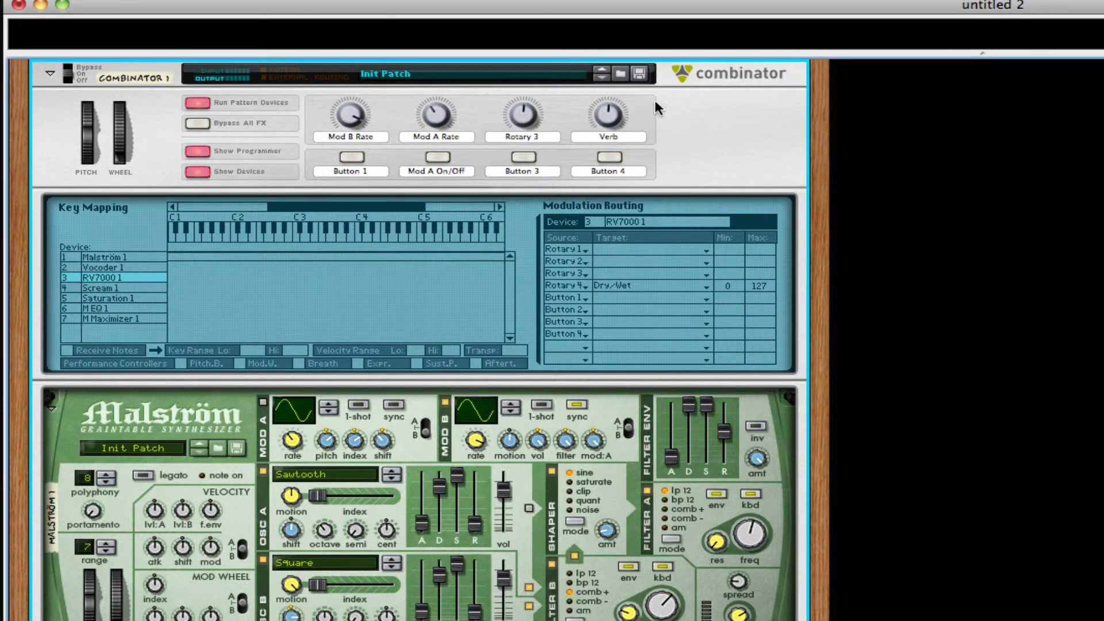
scroll(681, 157, up, 1)
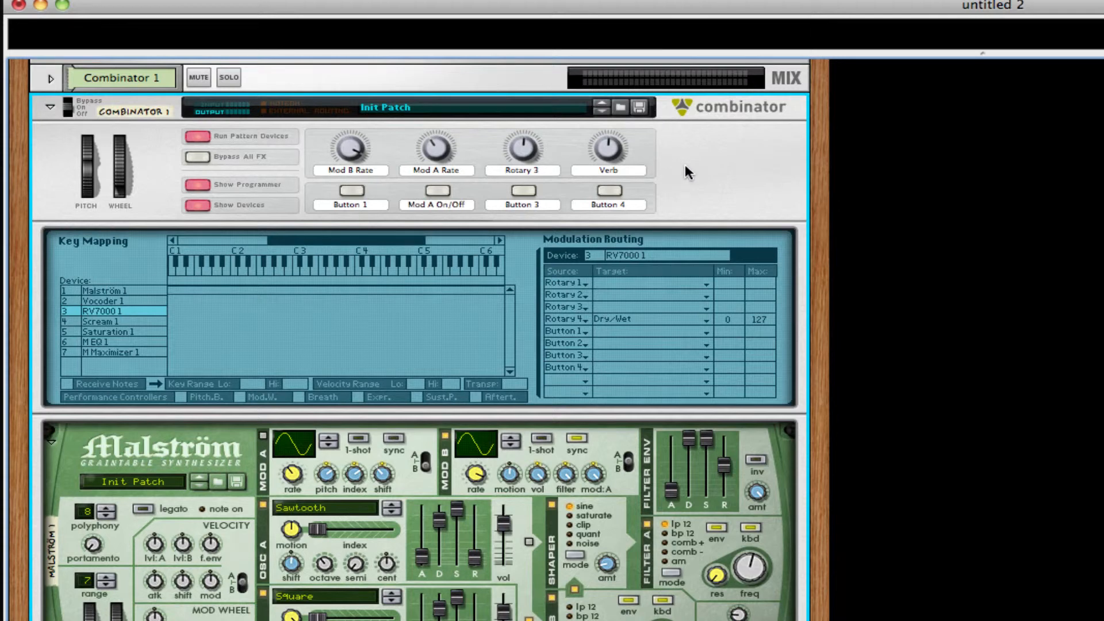
Step: Open the Save Combinator Patch dialog on the Monster Patches folder
click(642, 107)
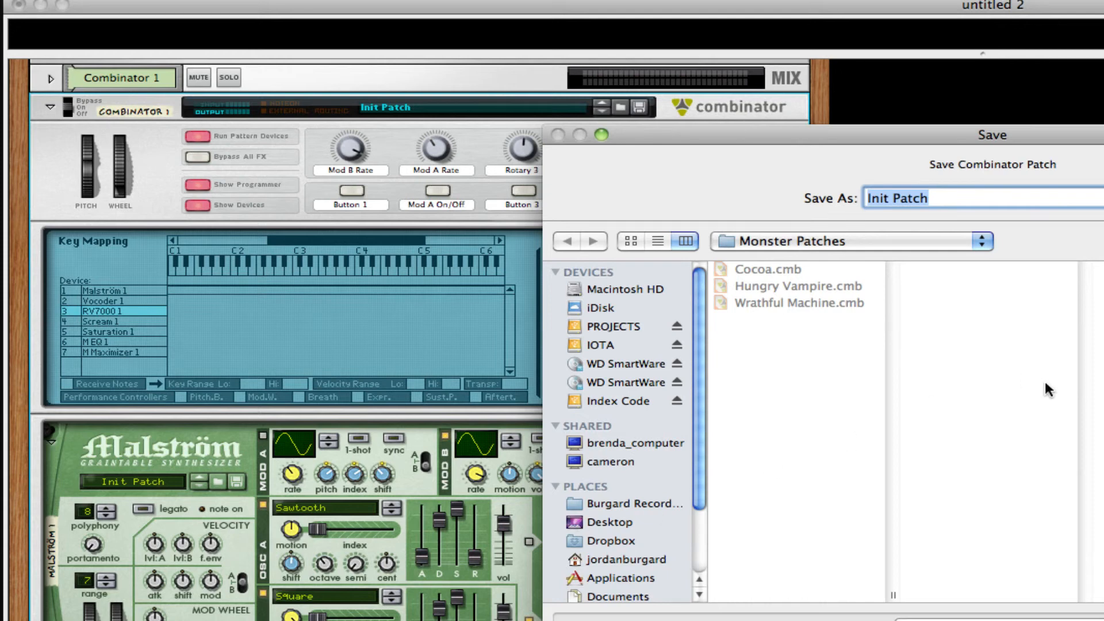
Step: Cancel the save, leaving the patch named Init Patch, and hide the Combinator's internal devices
key(Escape)
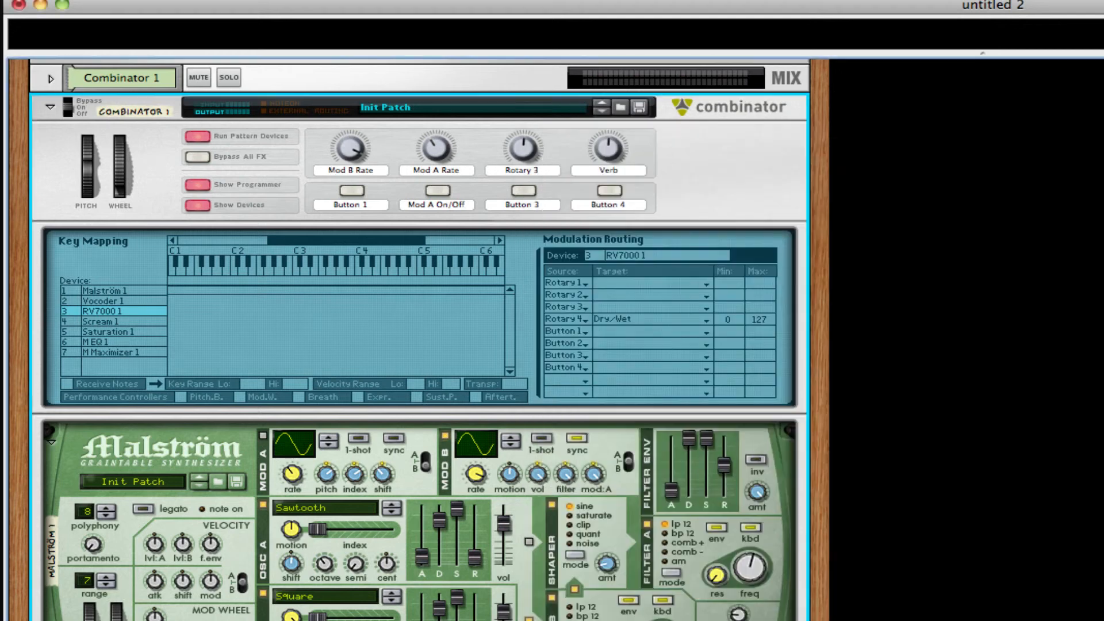
click(774, 428)
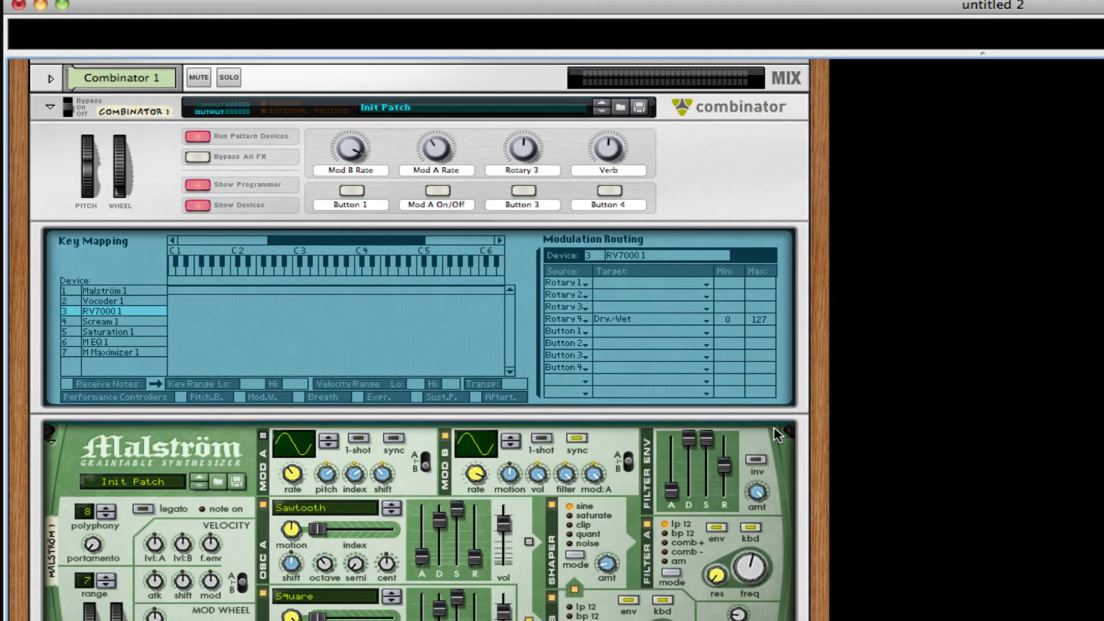
click(201, 205)
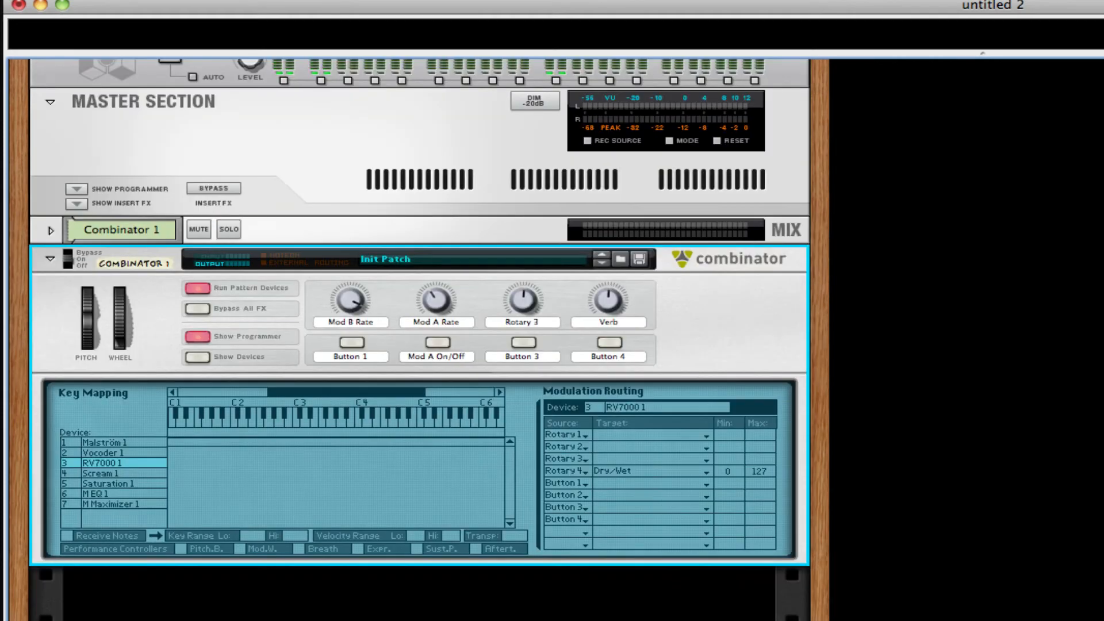
key(super+Tab)
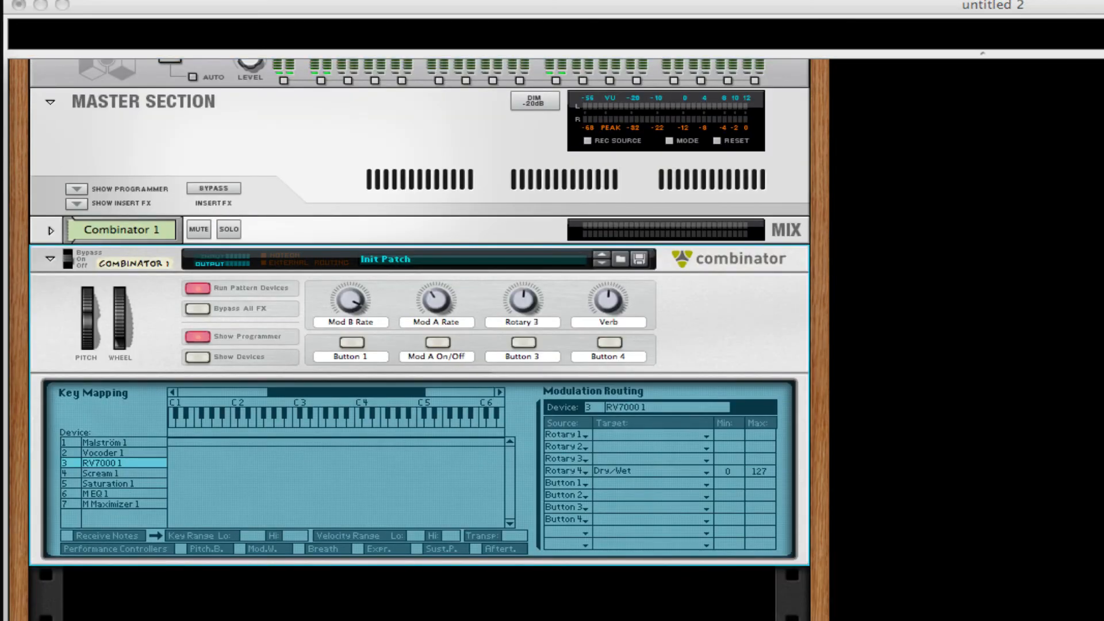